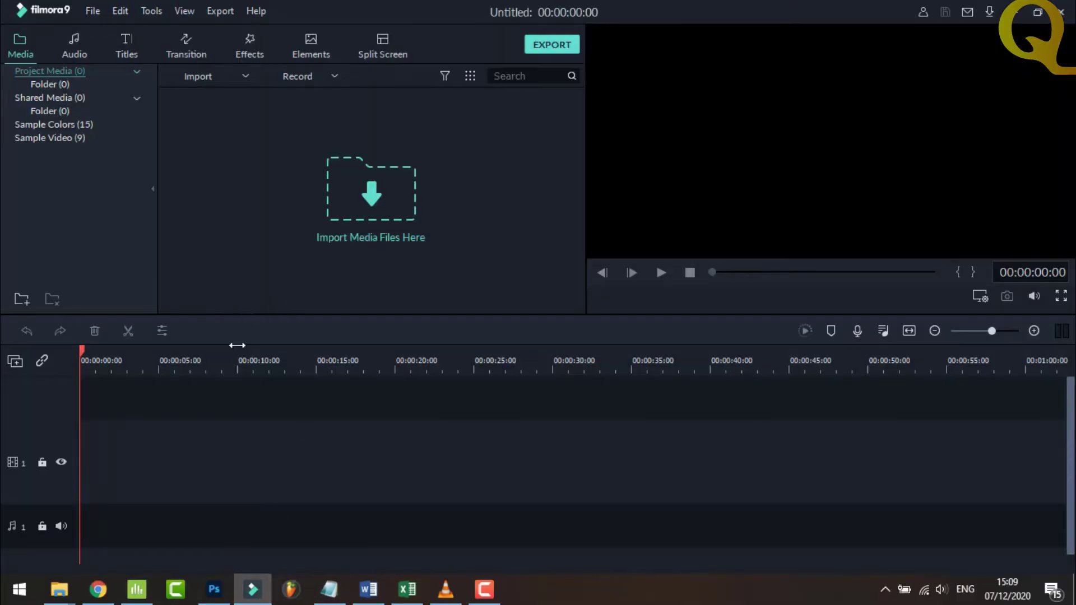
Step: Add a second video track and set all timeline tracks to Small height
left_click(15, 362)
left_click(40, 364)
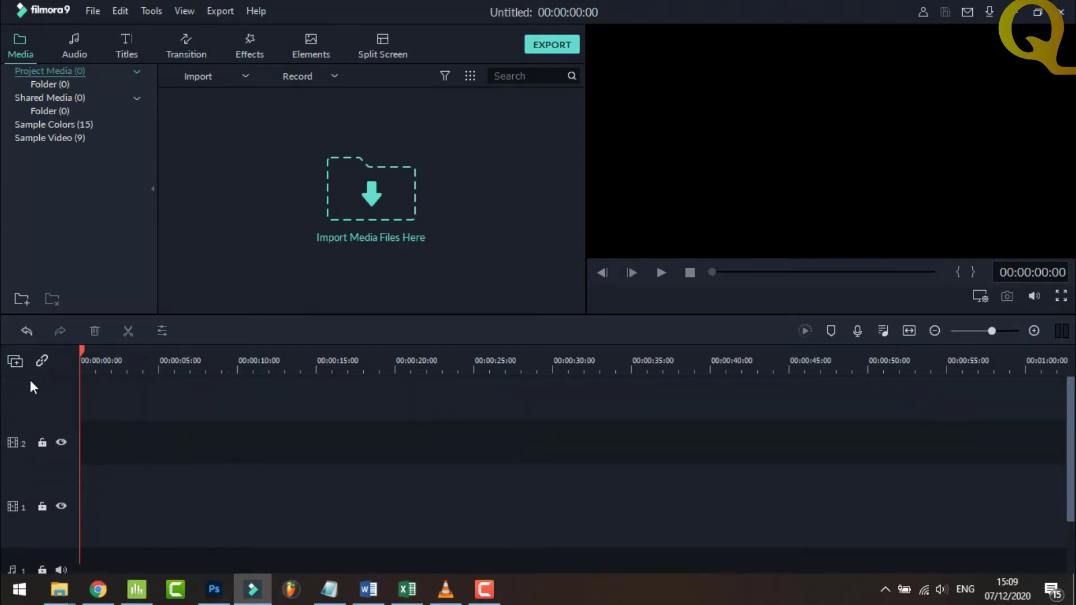
left_click(15, 361)
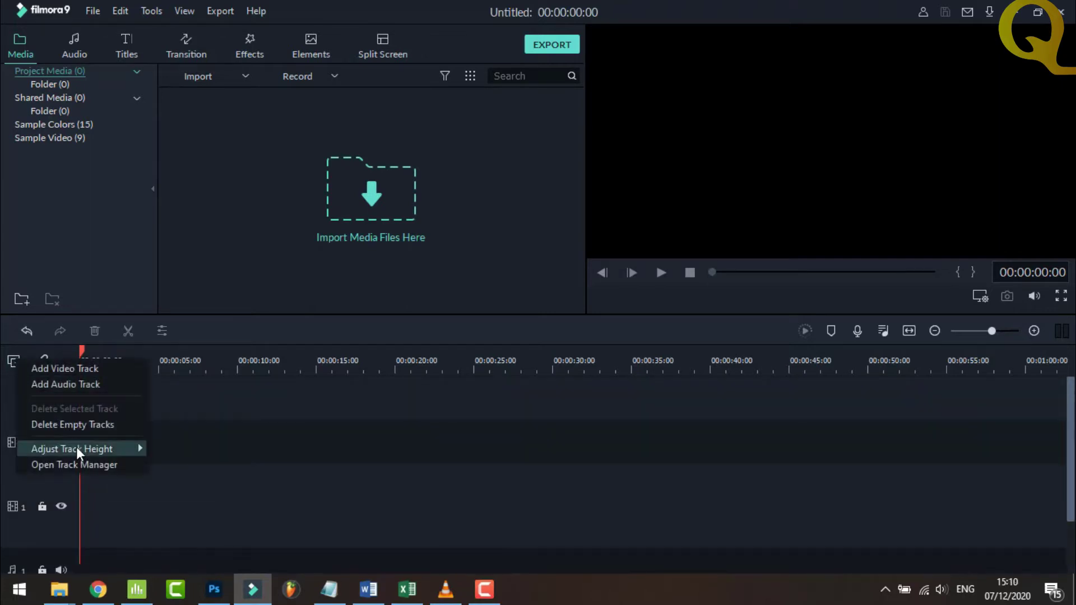
mouse_move(137, 448)
left_click(174, 449)
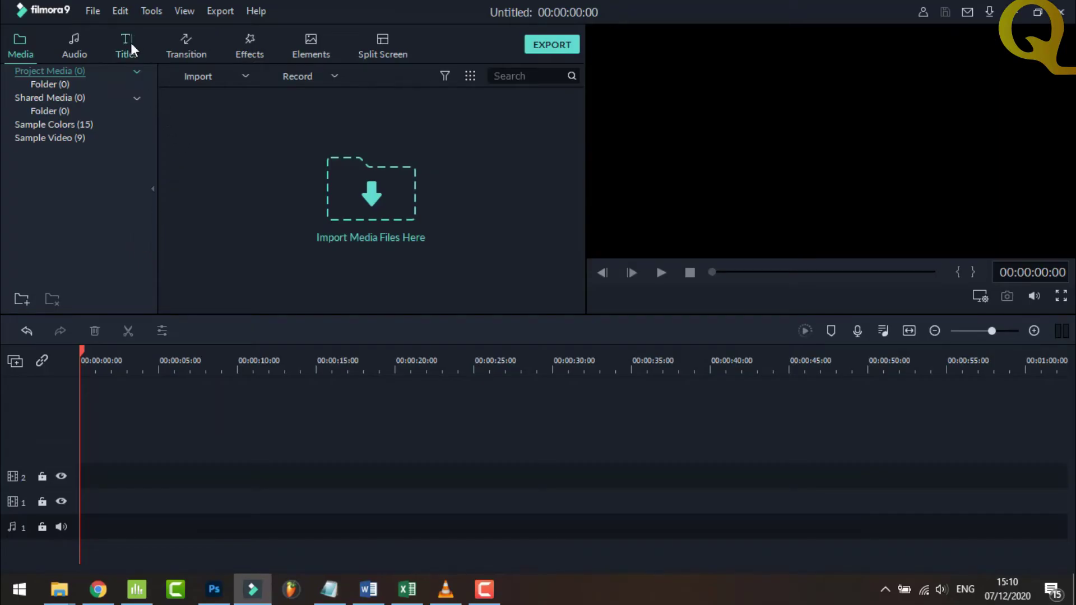
Step: Place the Title 1 template at the start of video track 1 and zoom the timeline to fit it
left_click(127, 45)
left_click(47, 111)
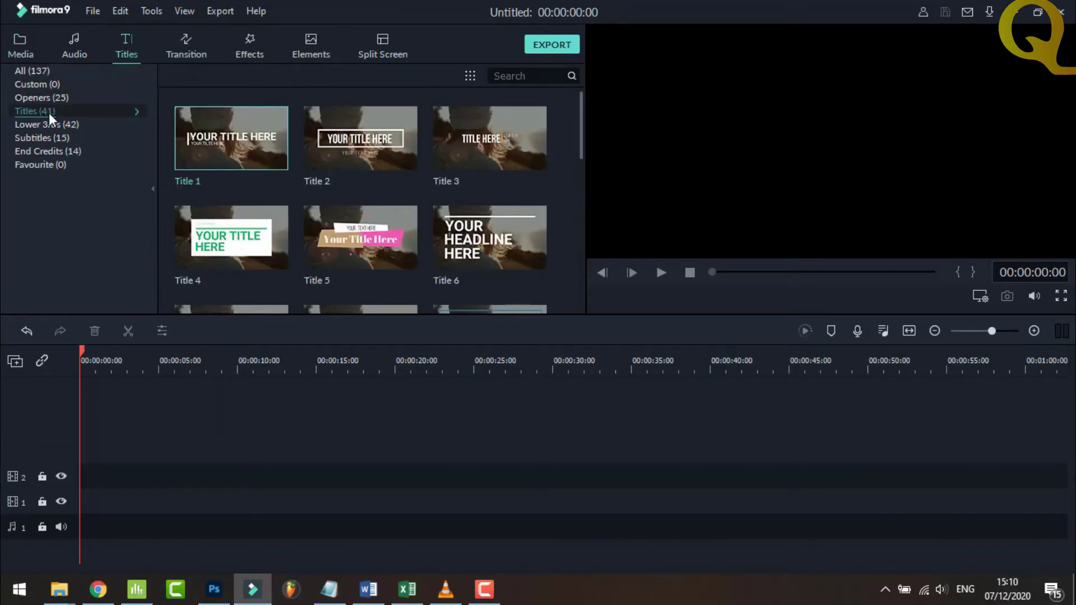
mouse_move(261, 157)
left_mouse_down()
mouse_move(118, 472)
mouse_move(86, 505)
left_mouse_up()
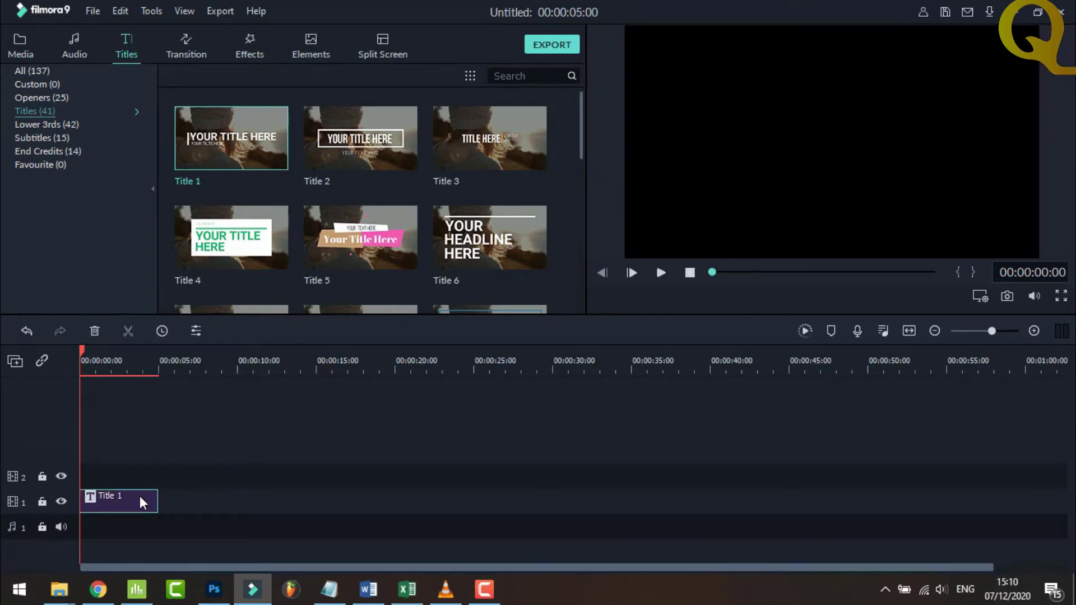
left_click(909, 331)
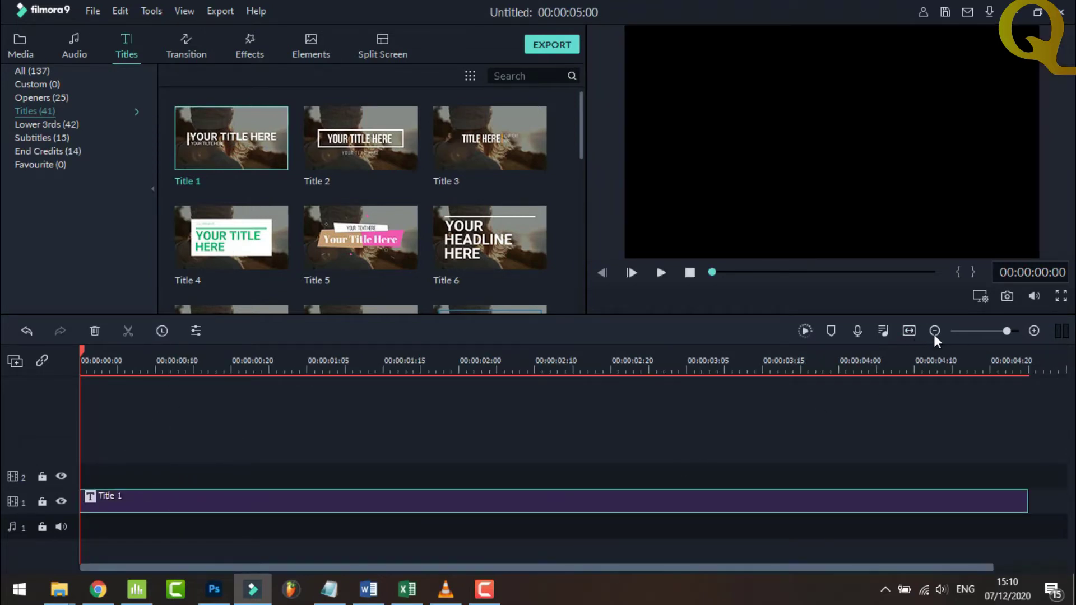
left_click(936, 335)
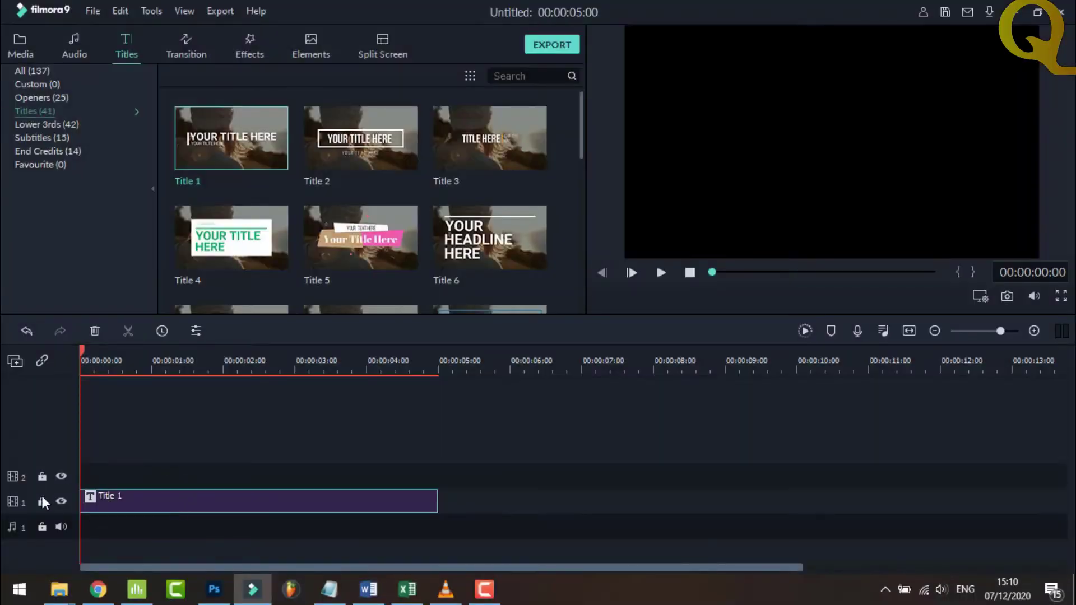
left_click(153, 494)
Step: In advanced title editing, delete the subtitle text and the white vertical bar, then apply
right_click(155, 496)
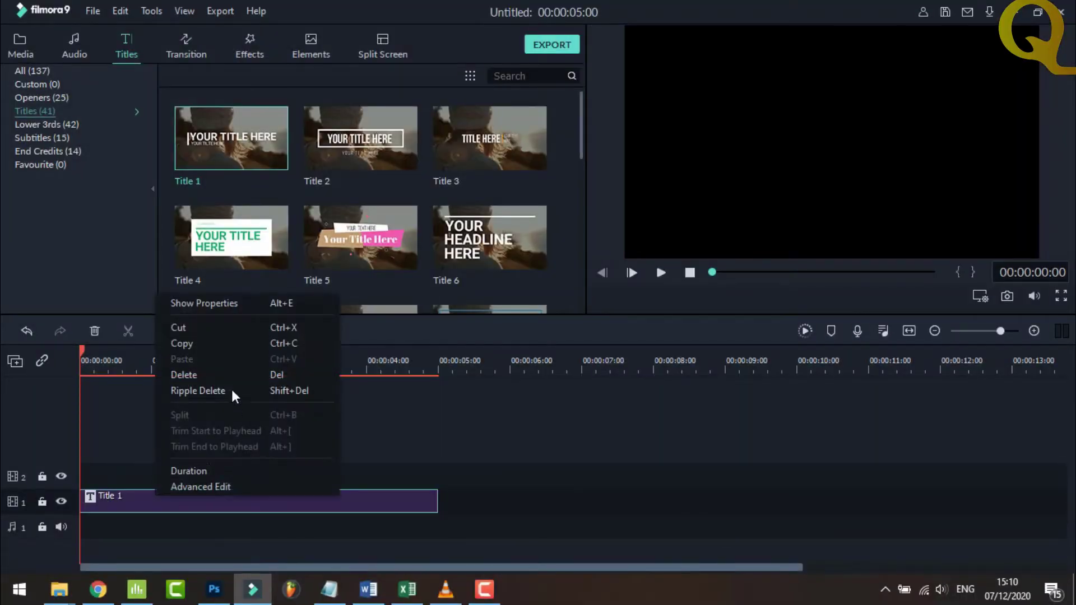
left_click(221, 304)
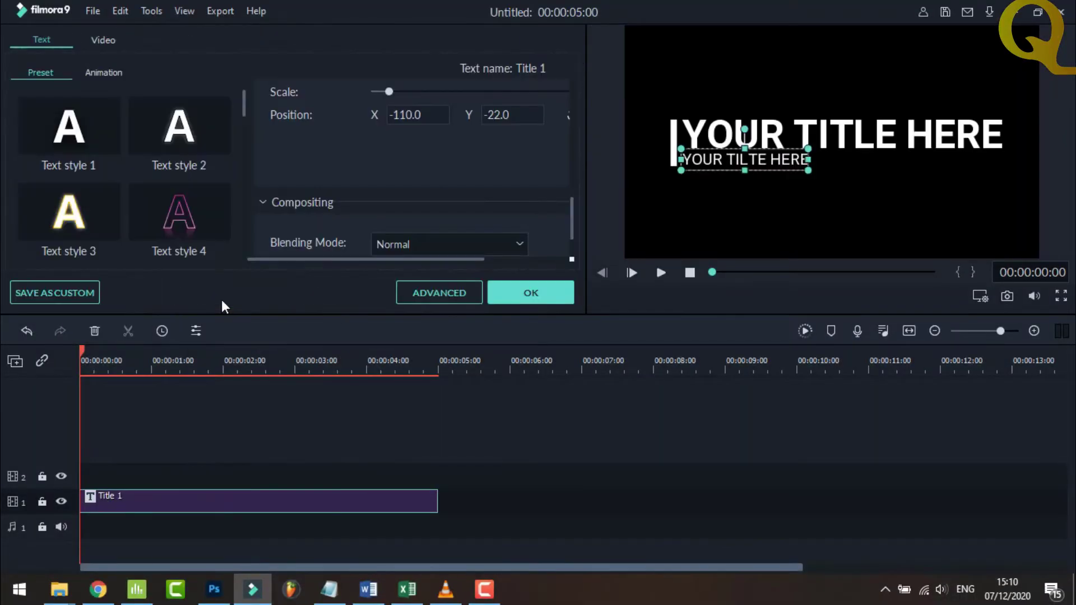
left_click(445, 294)
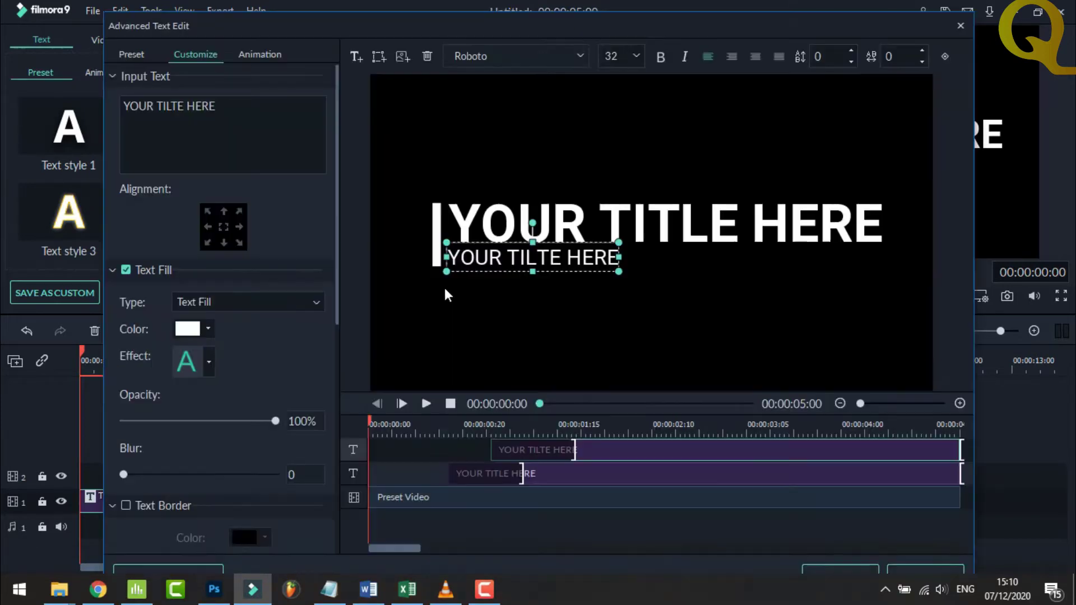
left_click(426, 57)
left_click(435, 233)
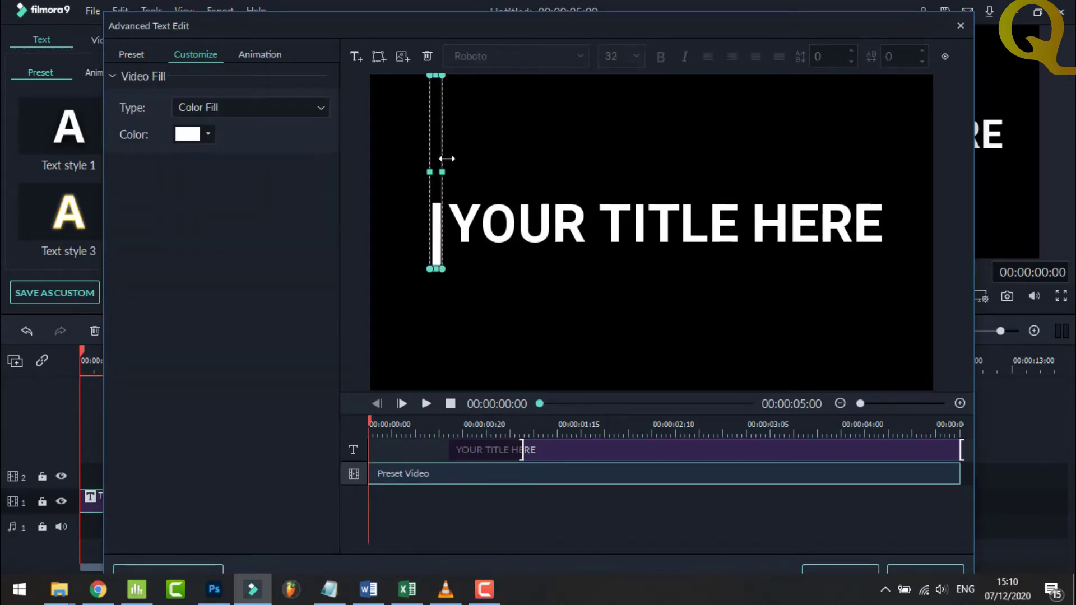
left_click(428, 56)
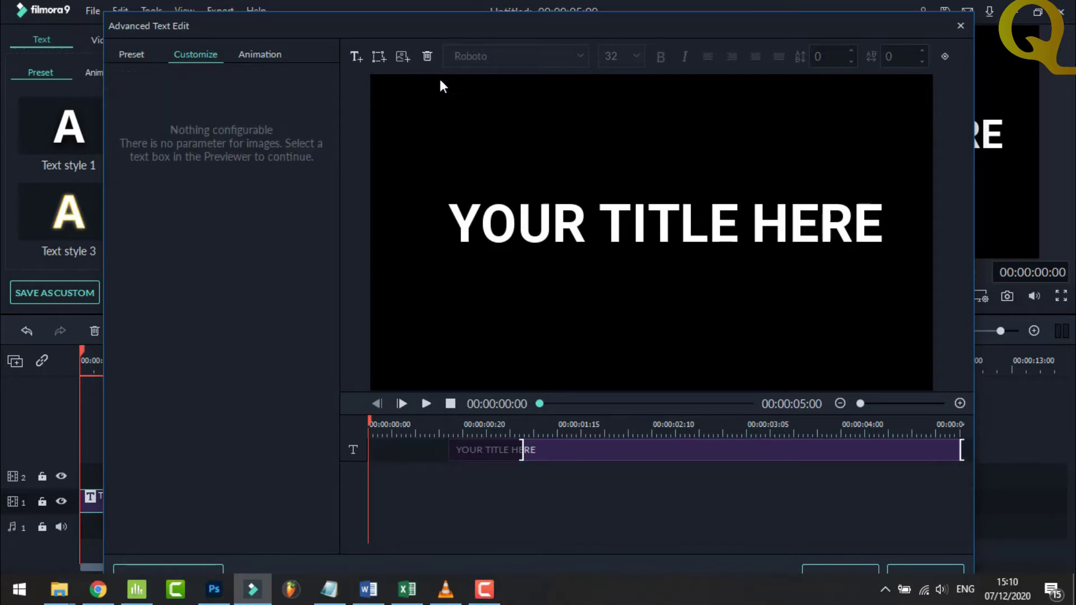
left_click(530, 224)
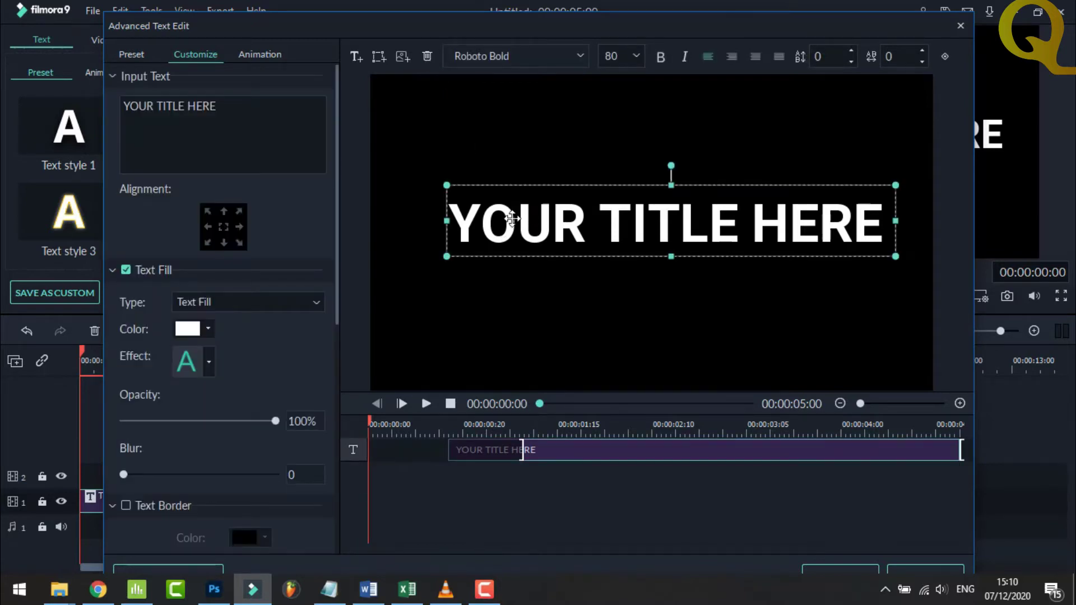
left_click(269, 55)
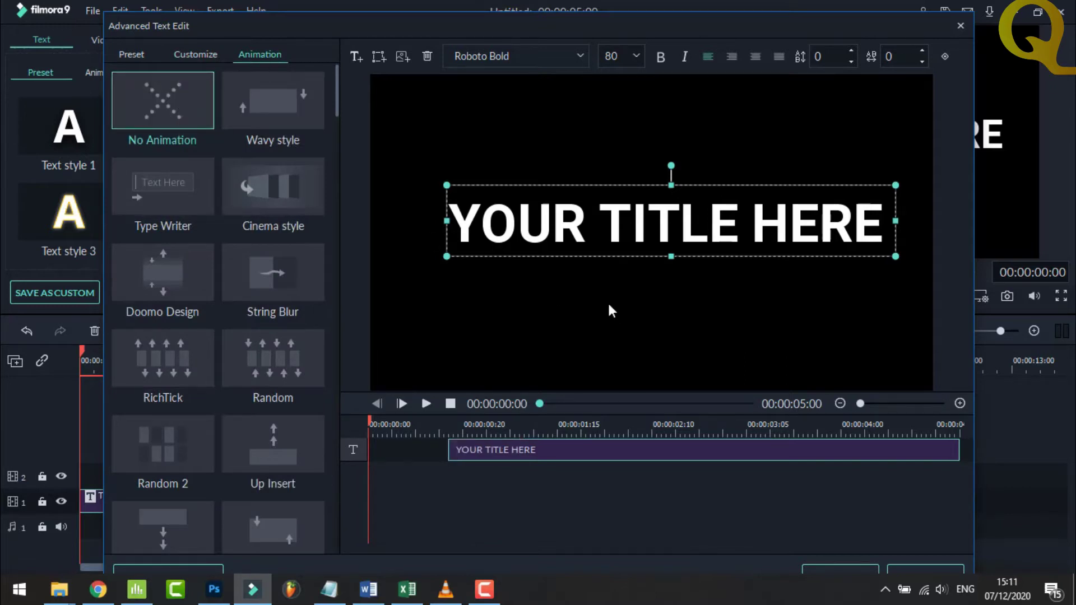
left_click(834, 570)
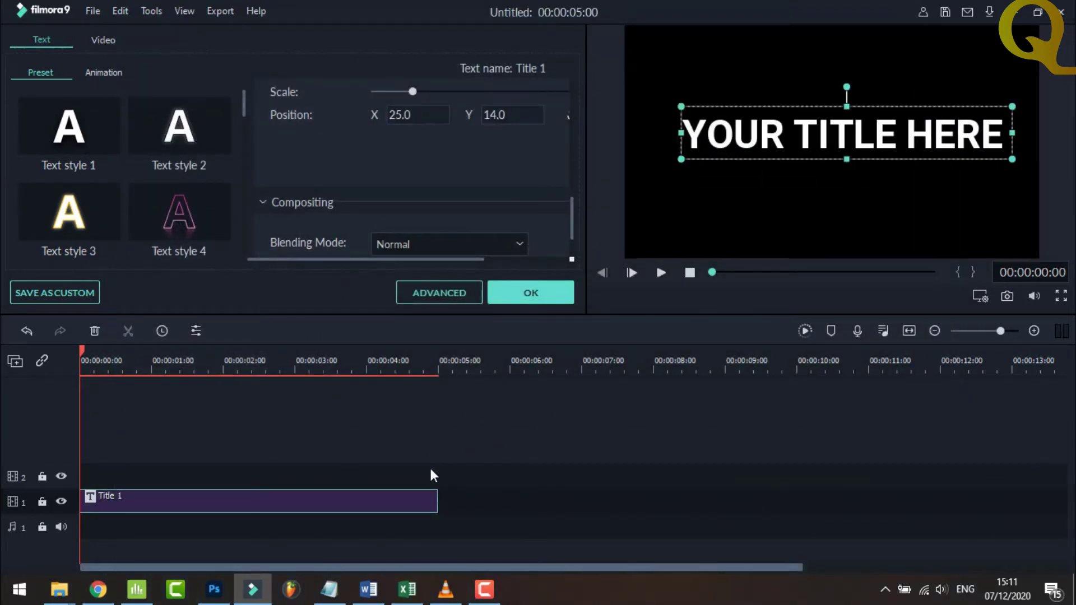
left_click(546, 290)
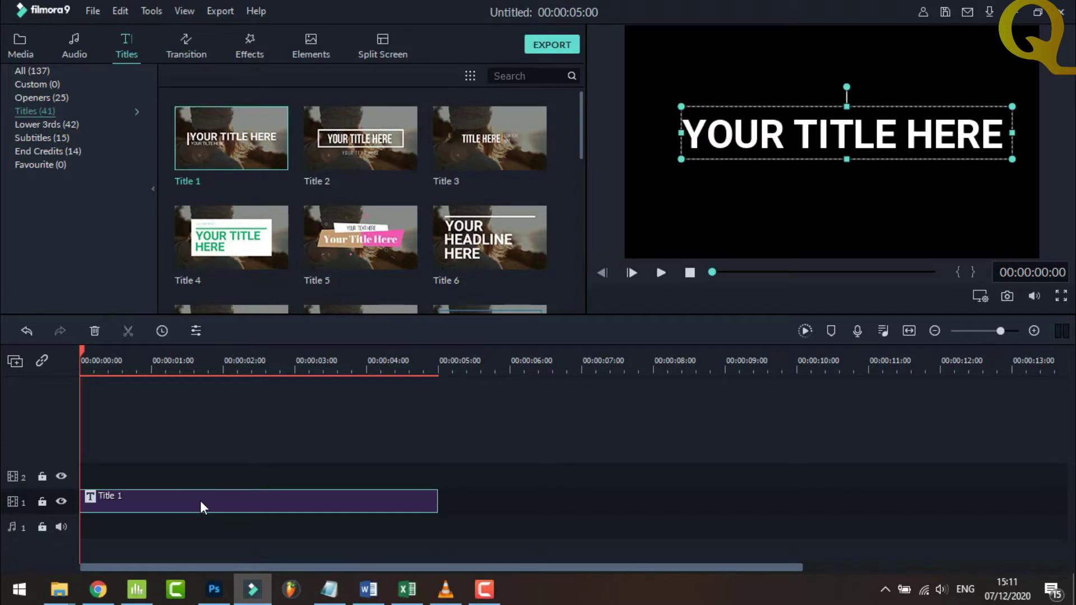
Step: Replace the title text 'YOUR TITLE HERE' with 'QnR TUTORIAL' in the clip's properties
right_click(200, 499)
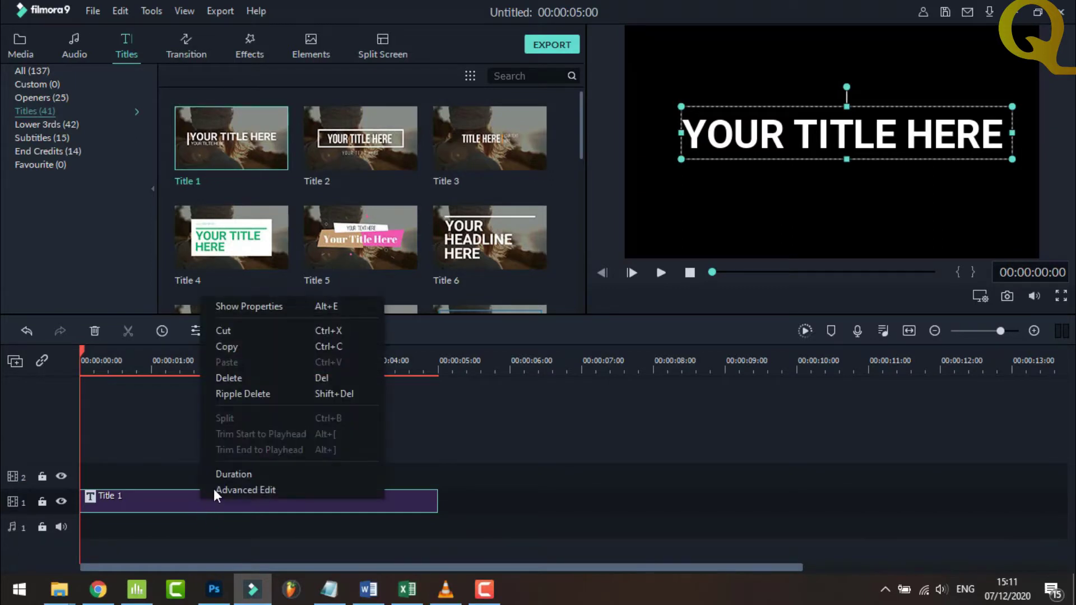
left_click(239, 306)
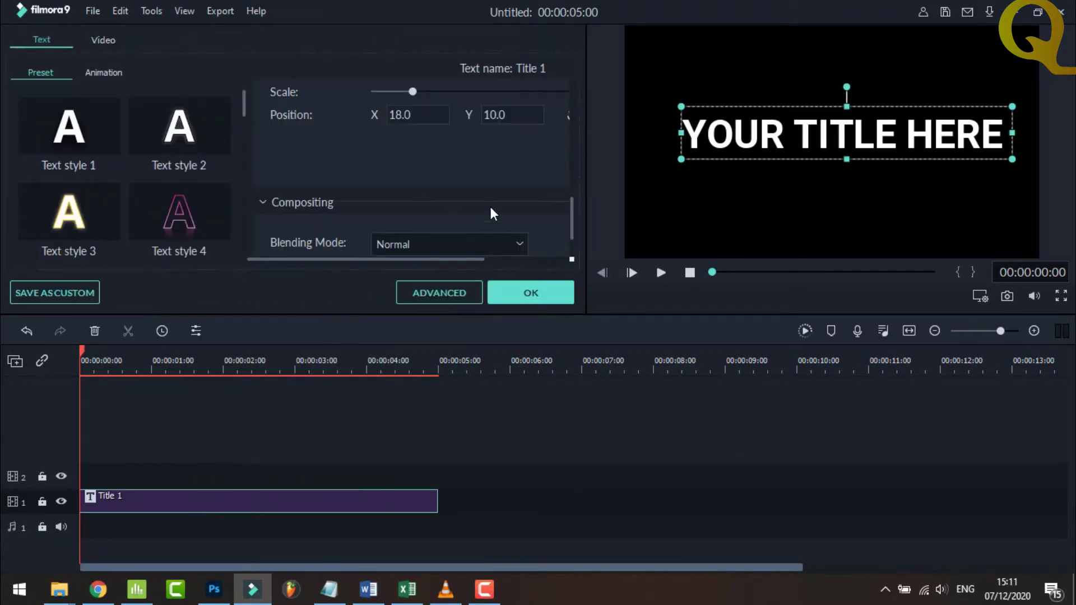
scroll(491, 214, "up", 2)
scroll(521, 194, "up", 2)
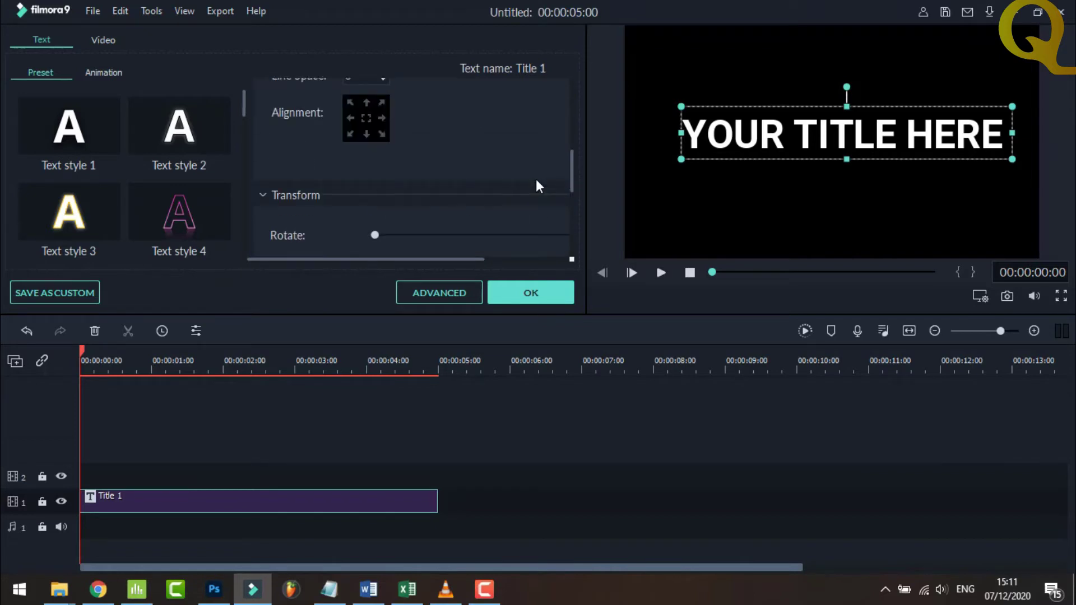
scroll(536, 182, "up", 2)
scroll(516, 174, "up", 2)
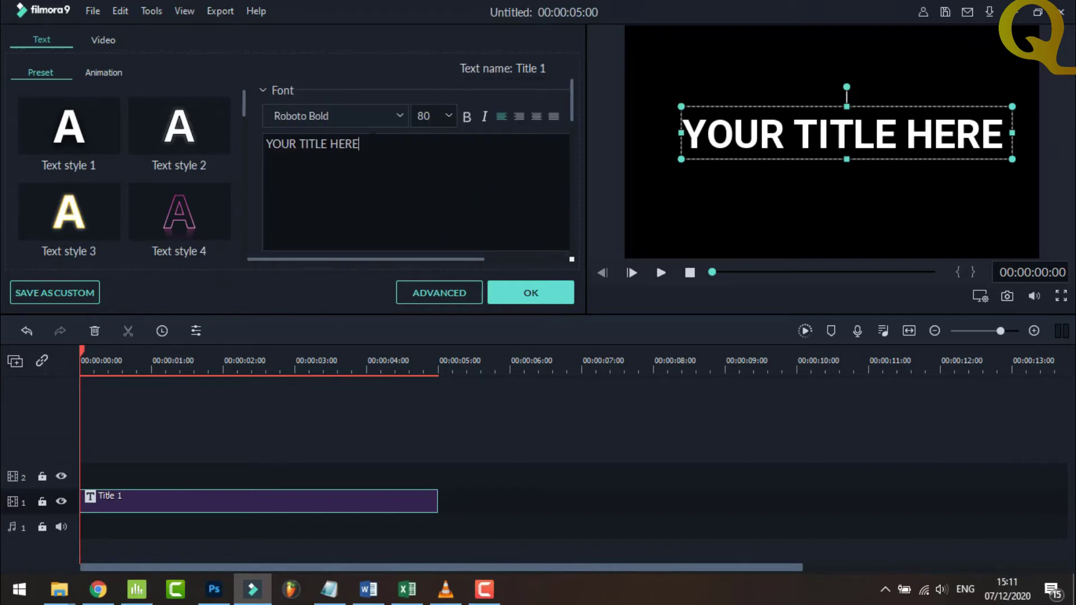
left_click_drag(359, 144, 260, 145)
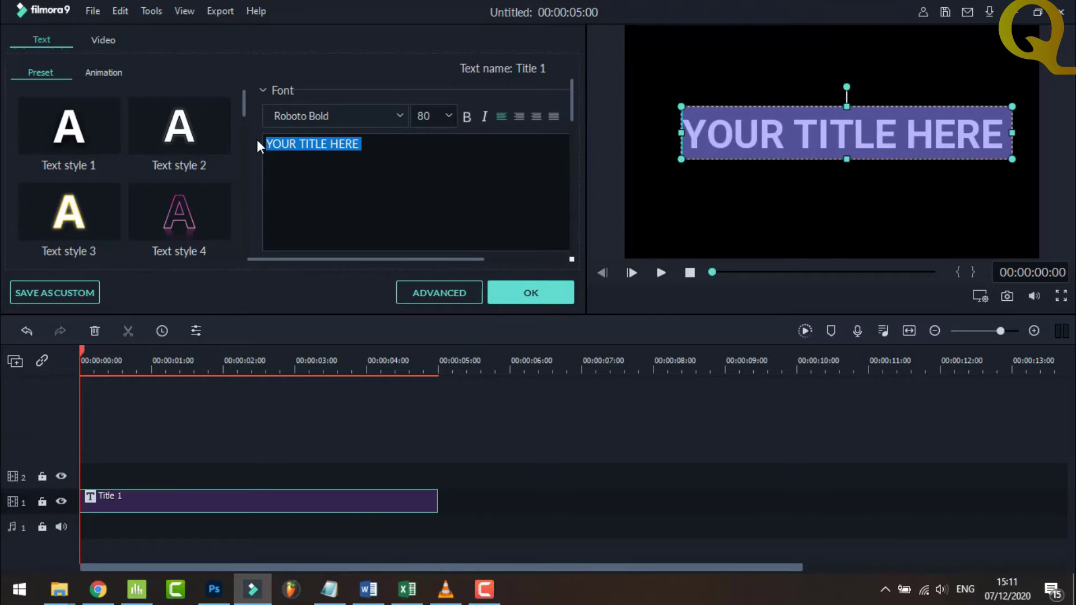
type("QnR ")
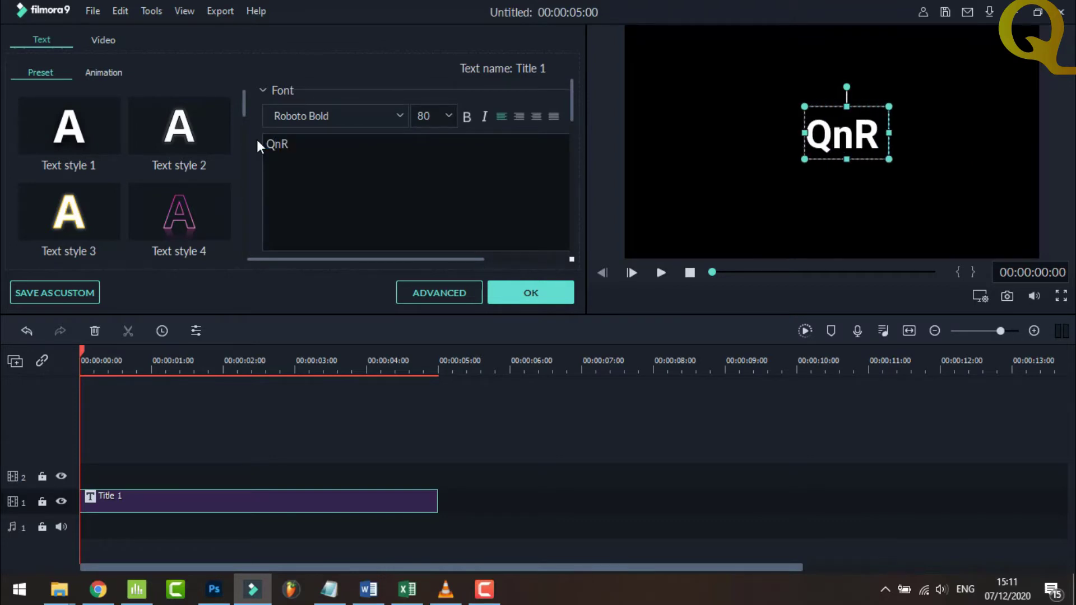
type("TUTOR")
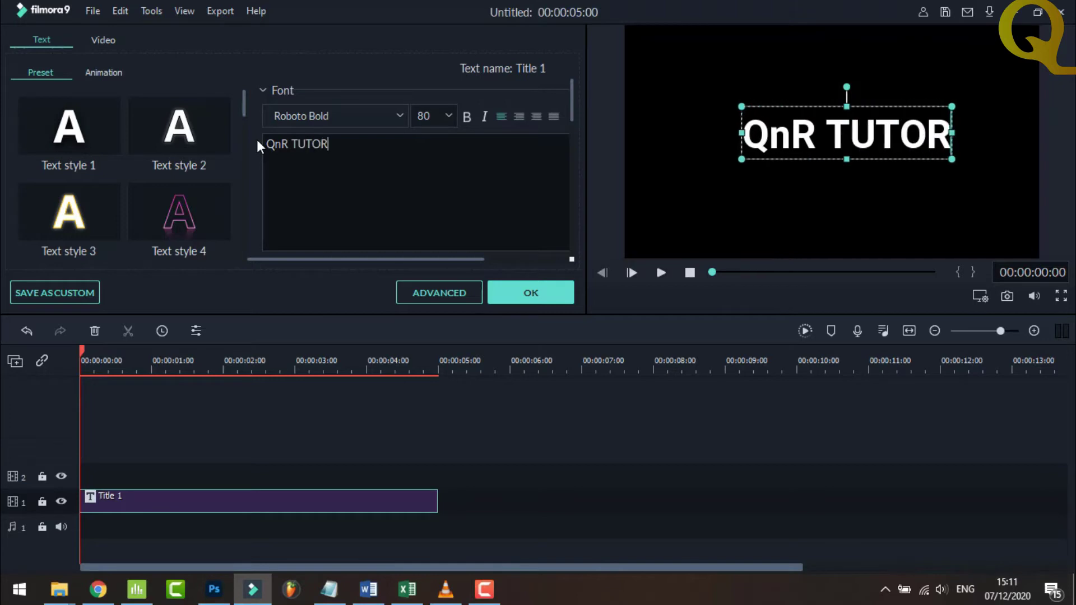
type("IAL")
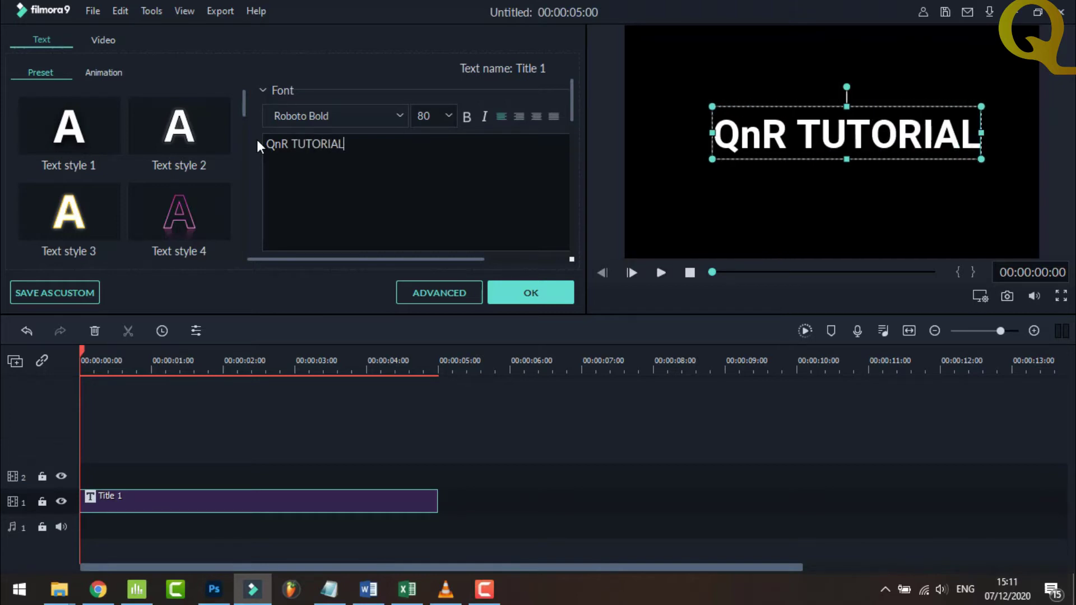
Step: Set the title font to Impact size 90, nudge it down-left, and apply the changes
left_click(401, 116)
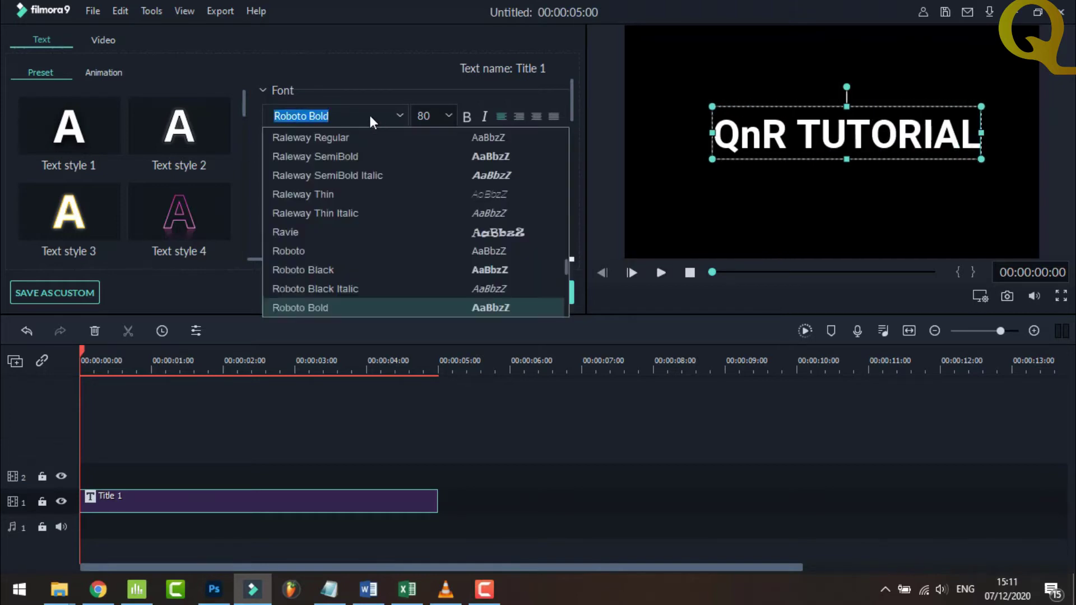
type("imp")
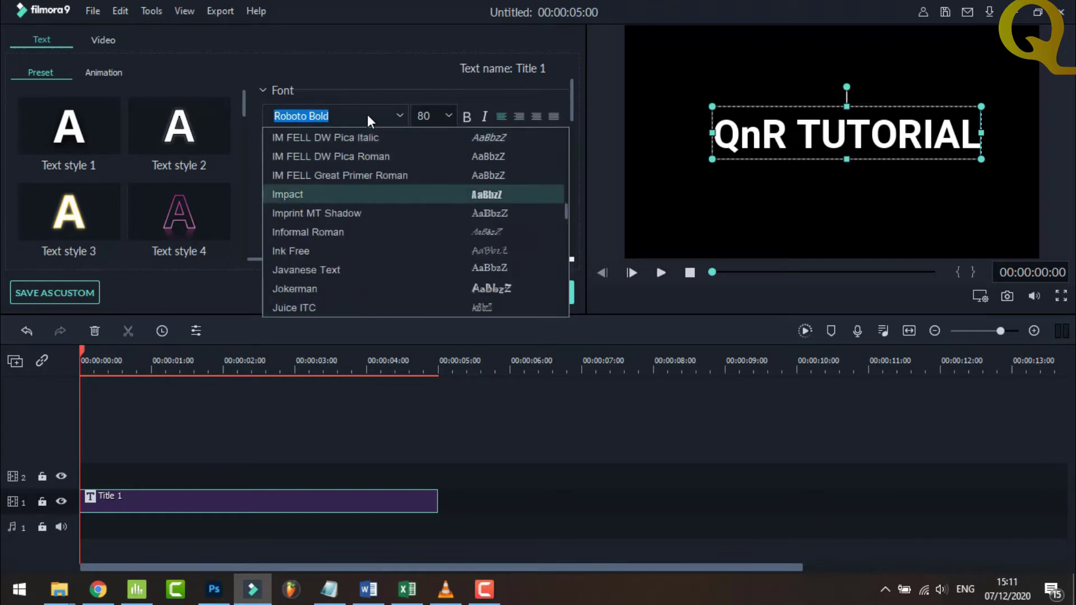
left_click(315, 194)
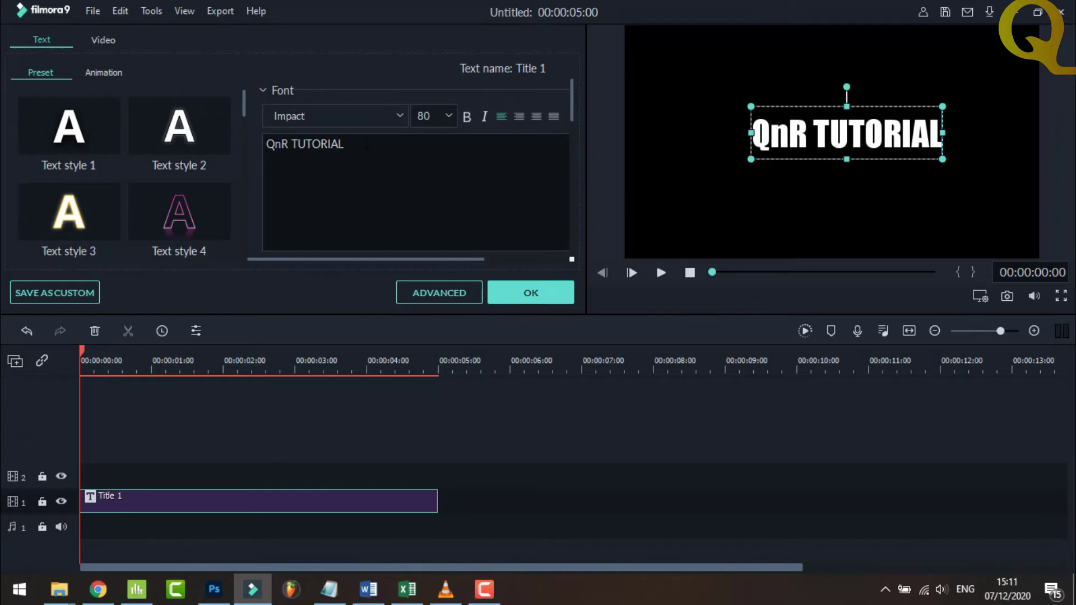
left_click(449, 116)
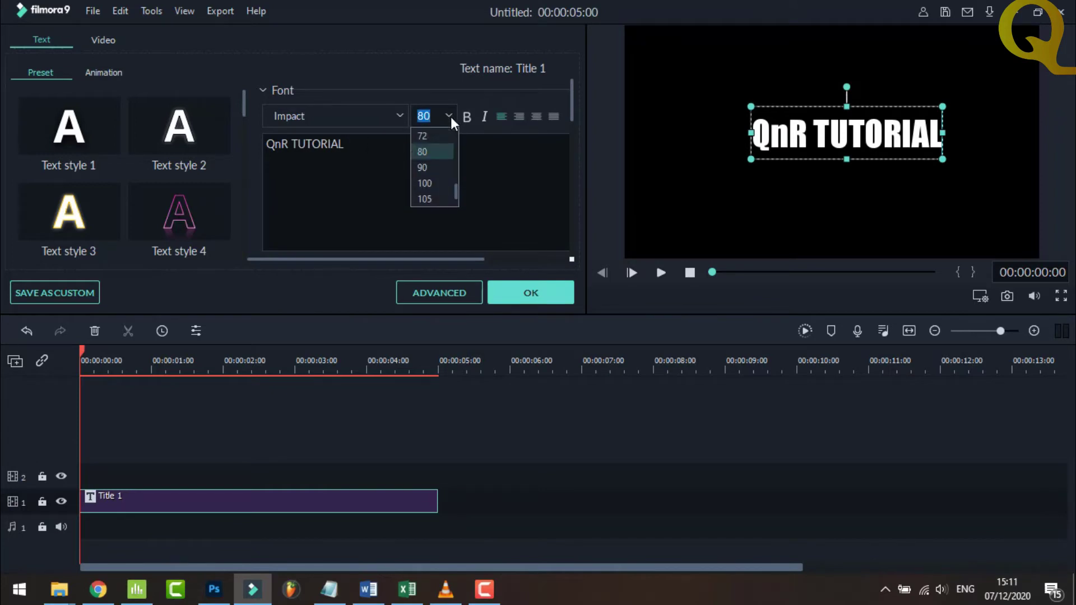
left_click(432, 174)
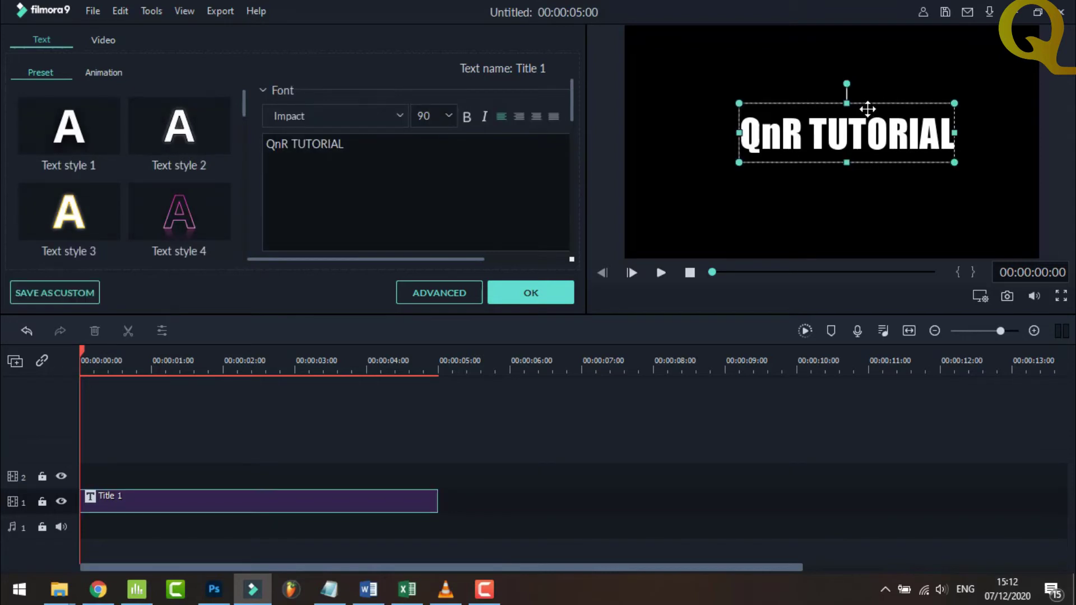
left_click_drag(867, 110, 849, 154)
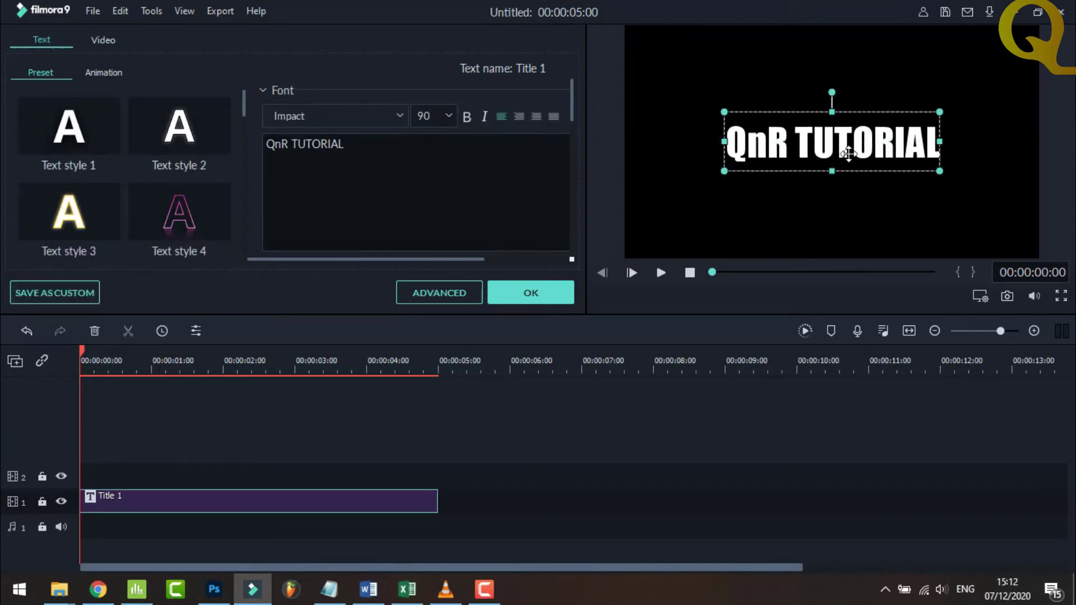
left_click(771, 205)
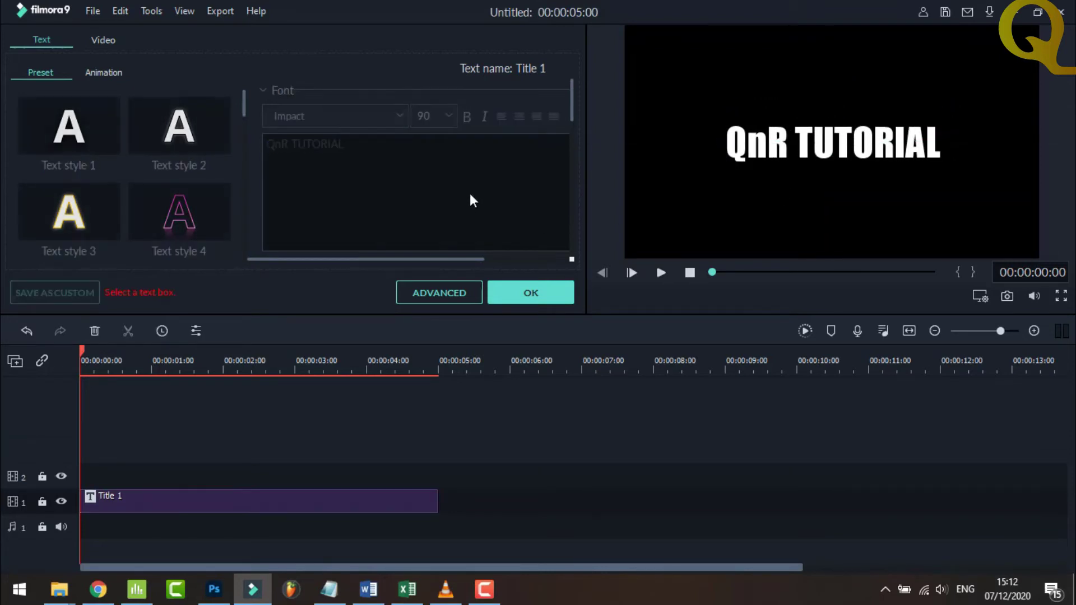
left_click(537, 292)
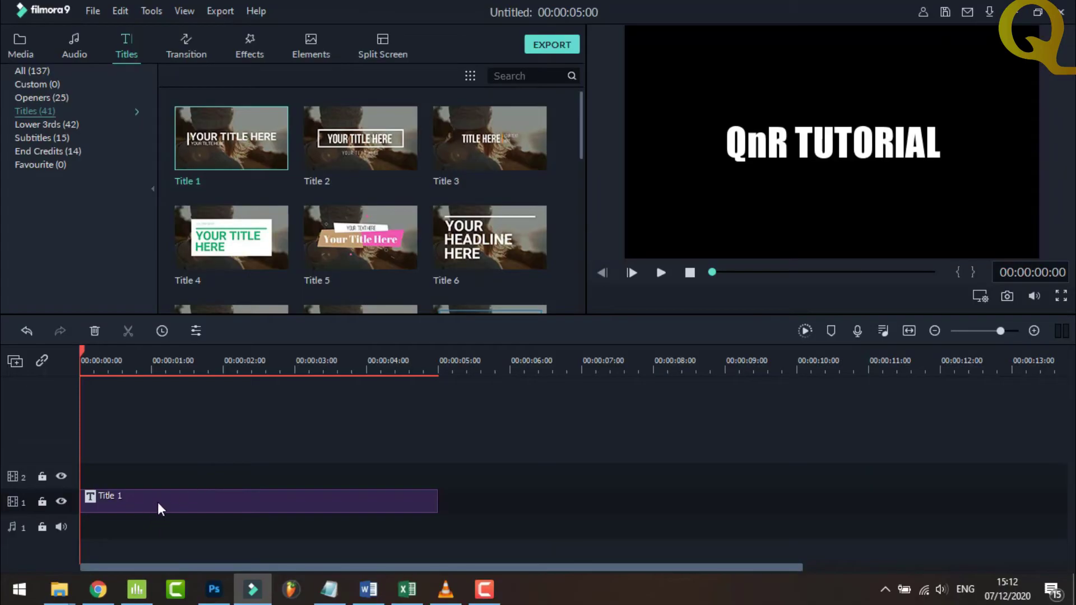
Step: Select the QnR TUTORIAL title clip on track 1 and bring up its context menu
left_click(158, 506)
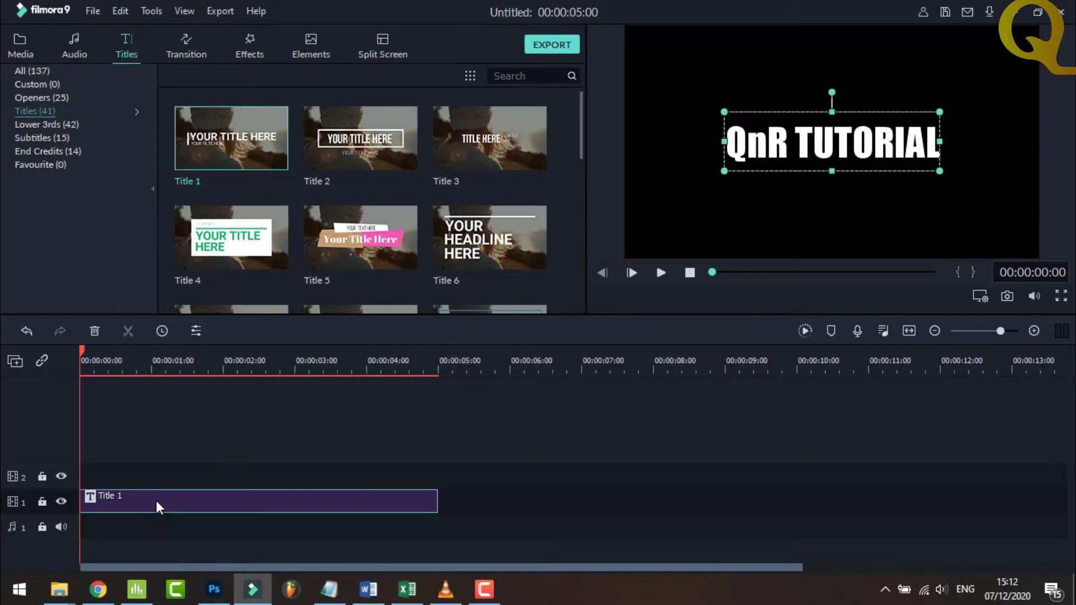
right_click(157, 506)
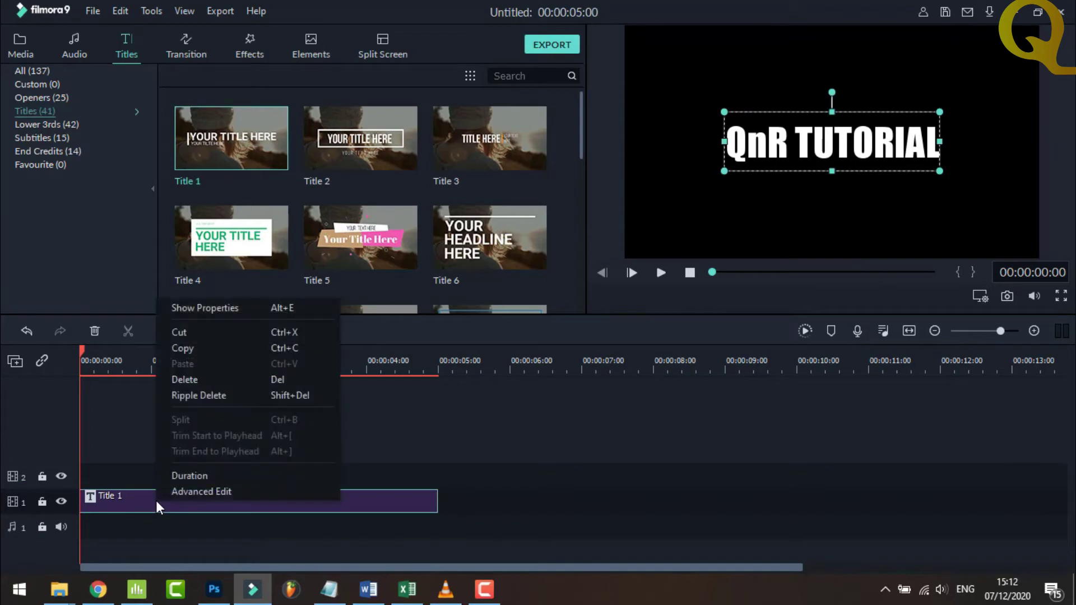
Step: Copy the Title 1 clip and paste it onto empty video track 2 above the original
left_click(189, 349)
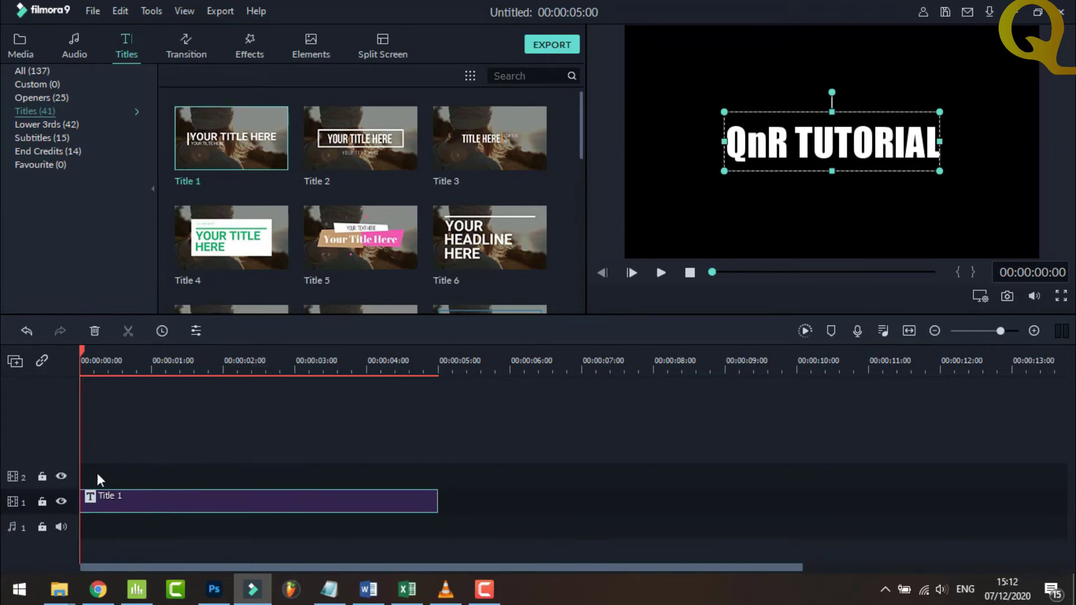
left_click(28, 479)
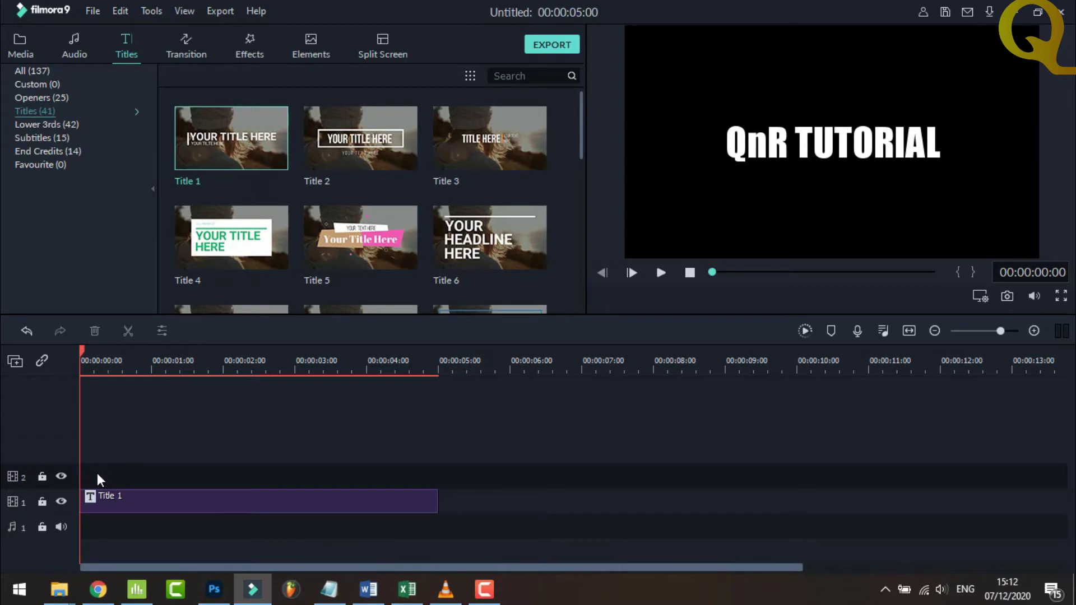
right_click(97, 479)
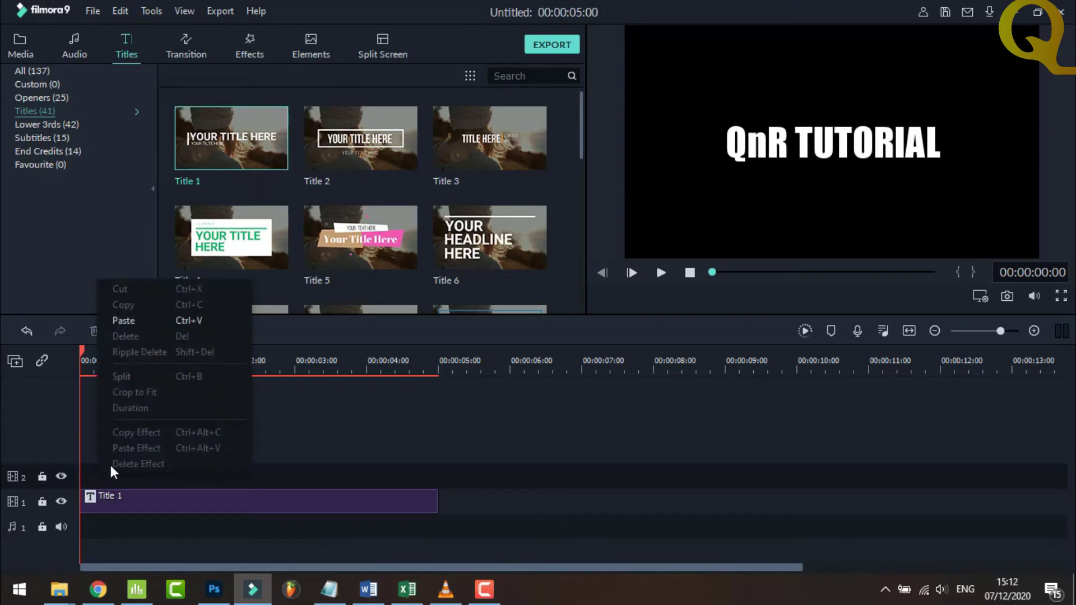
left_click(137, 325)
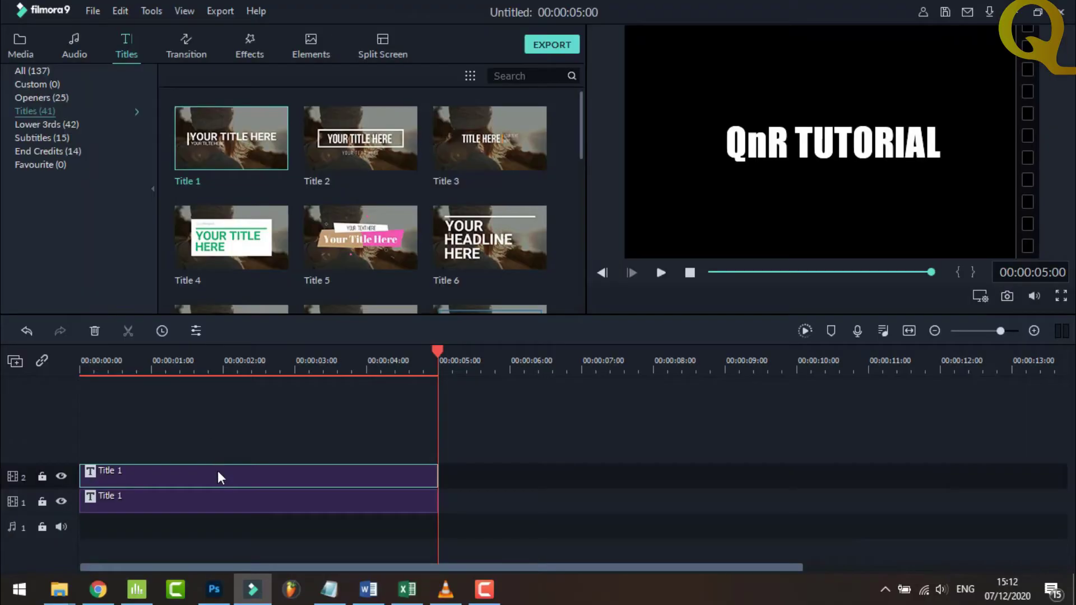
Step: Change the track-1 title's text colour to black in its properties
left_click(170, 499)
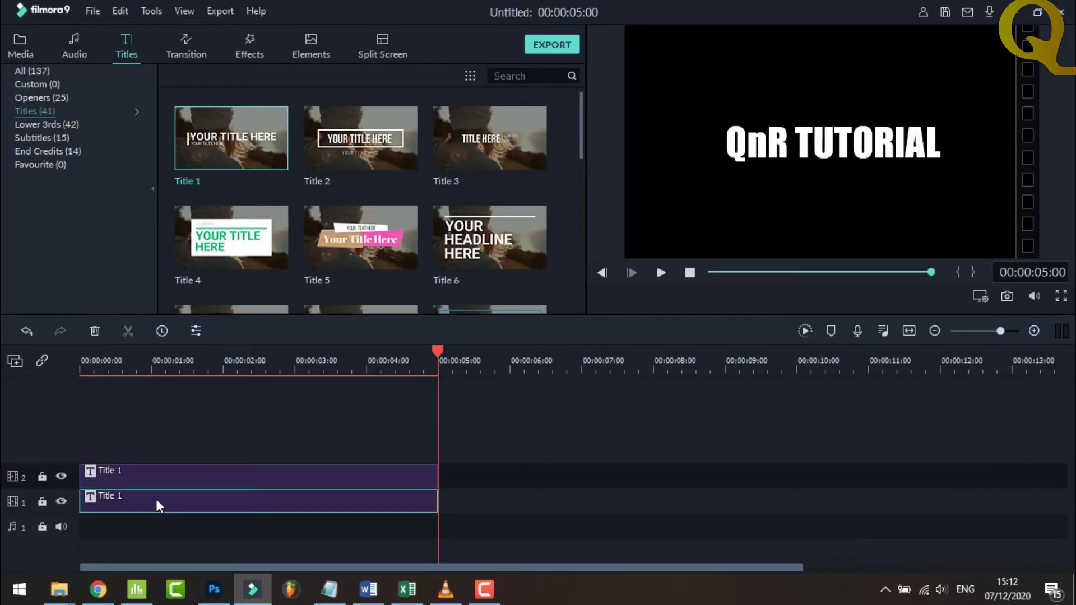
right_click(189, 509)
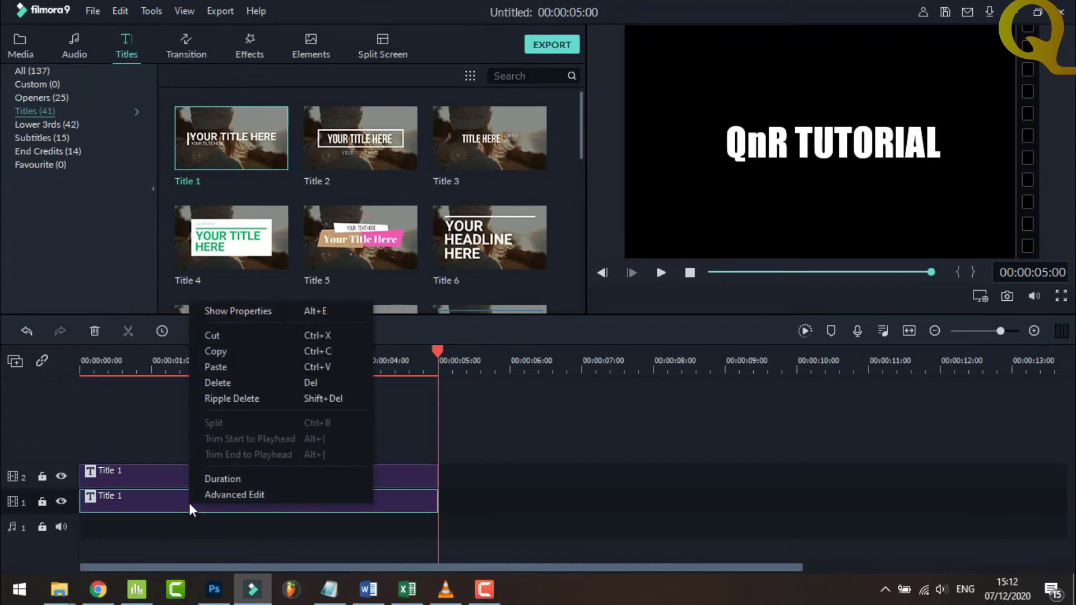
left_click(256, 311)
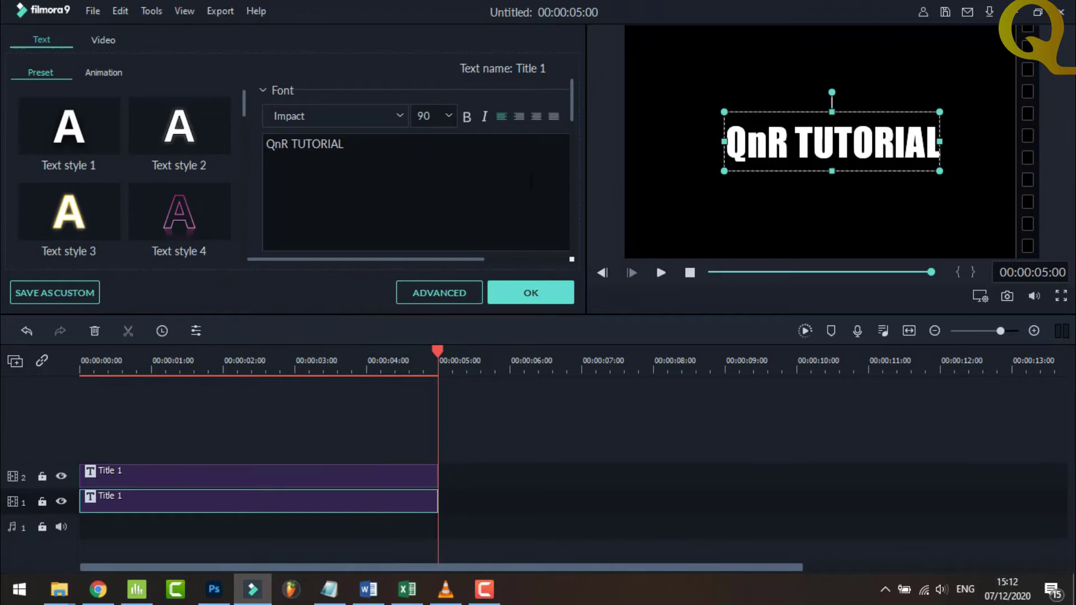
left_click_drag(573, 106, 574, 149)
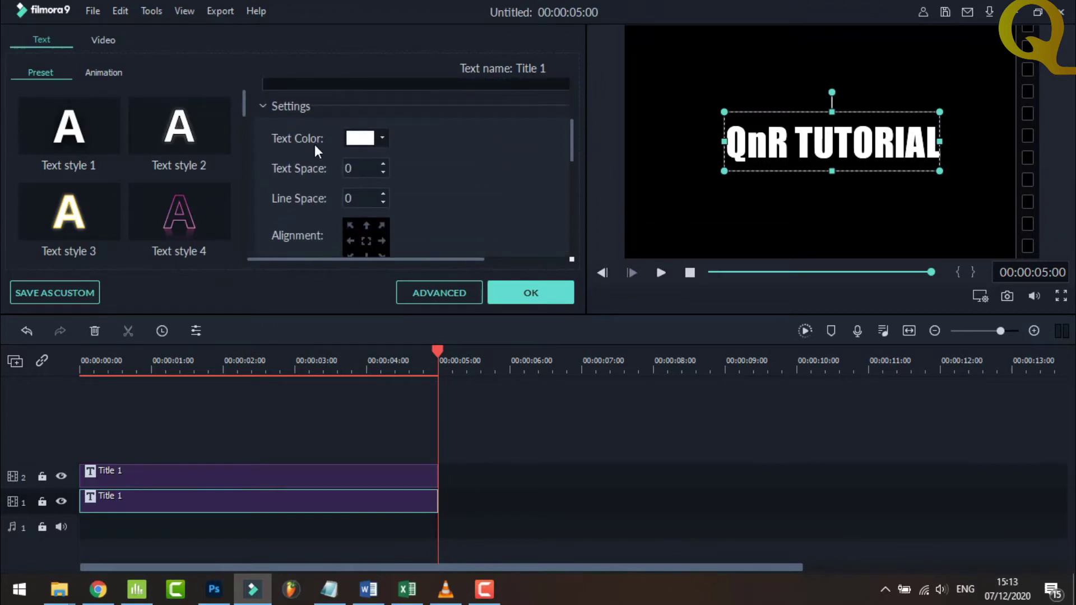
left_click(383, 140)
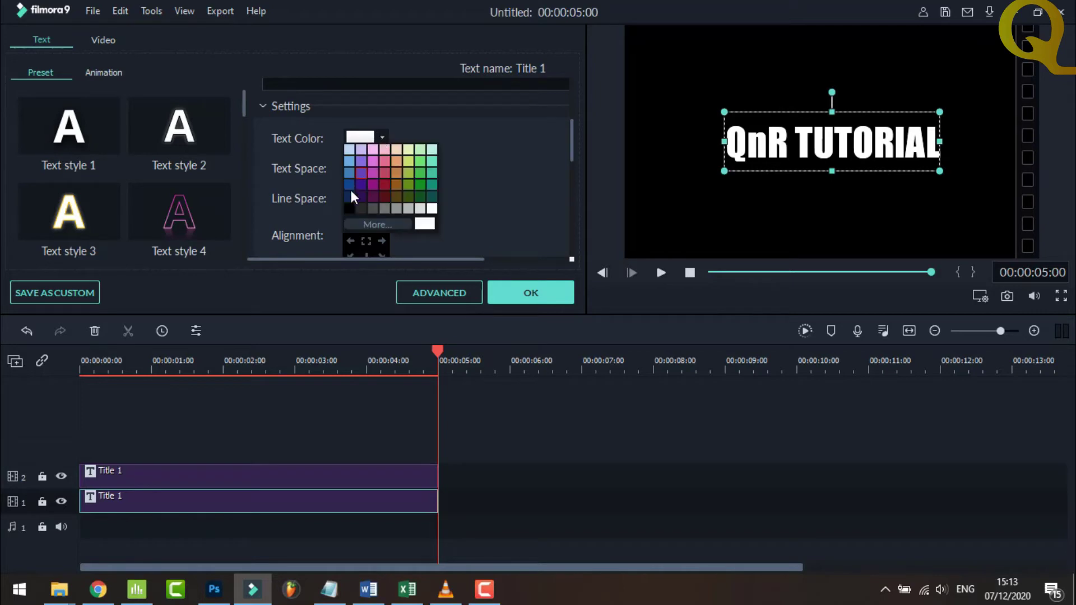
left_click(348, 210)
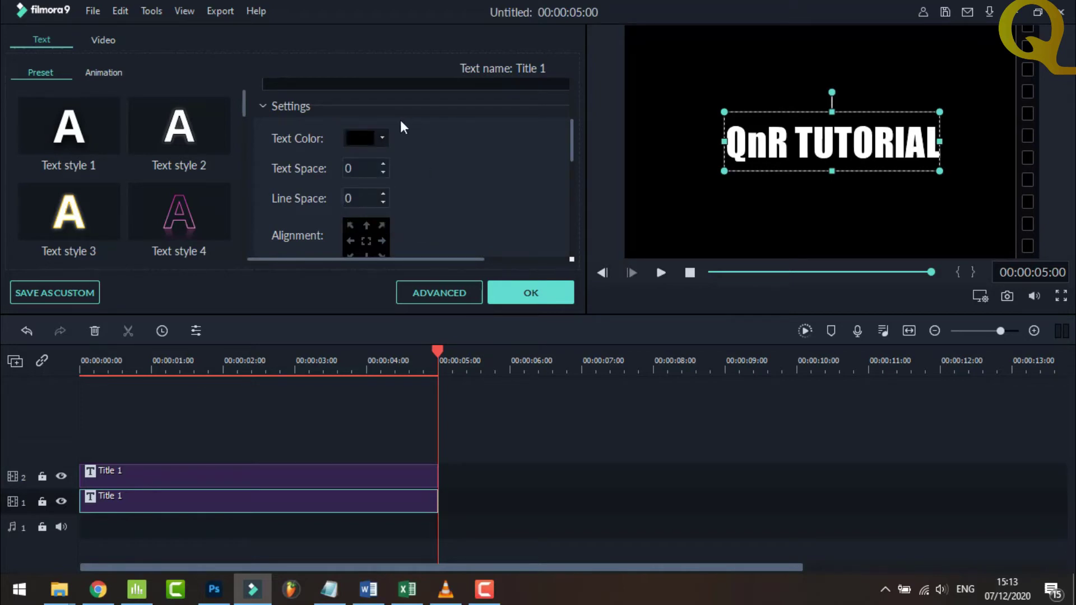
left_click(529, 293)
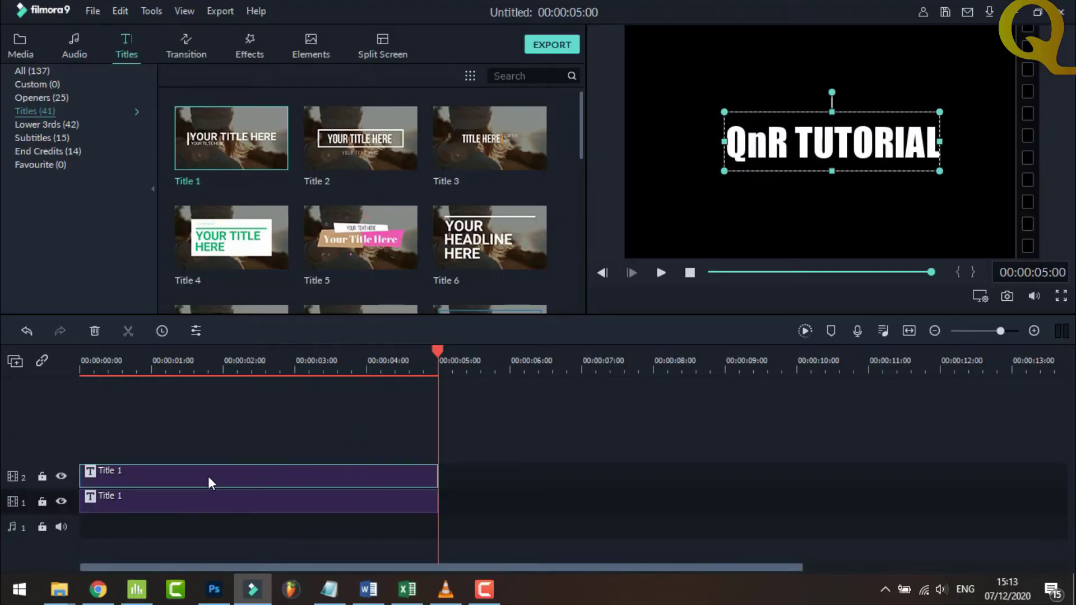
Step: Move the playhead to 2 seconds and split the title clips on tracks 2 and 1 there
left_click(23, 476)
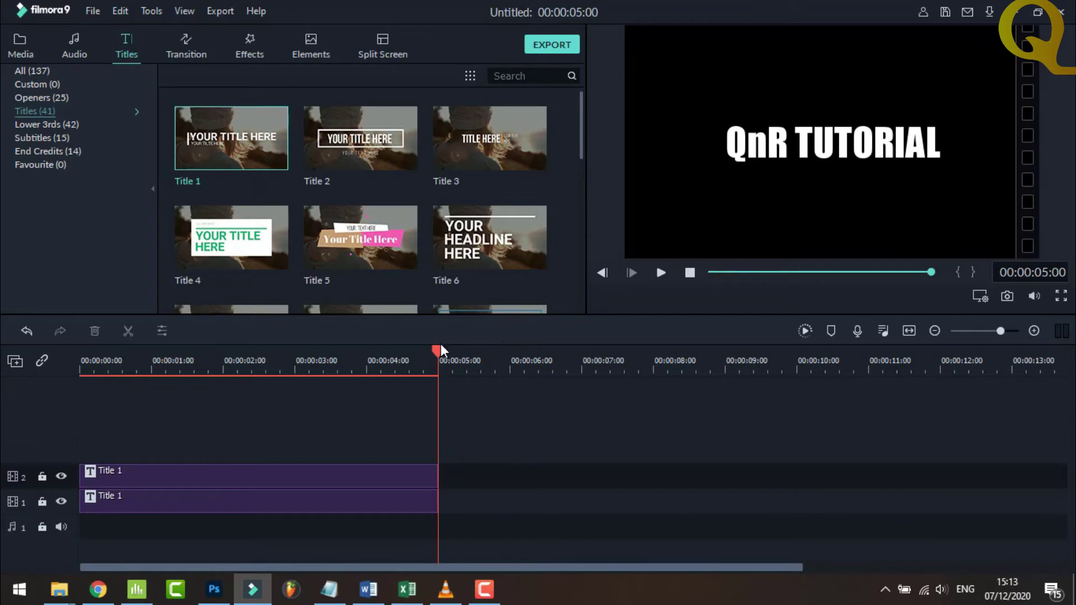
left_click_drag(439, 349, 225, 361)
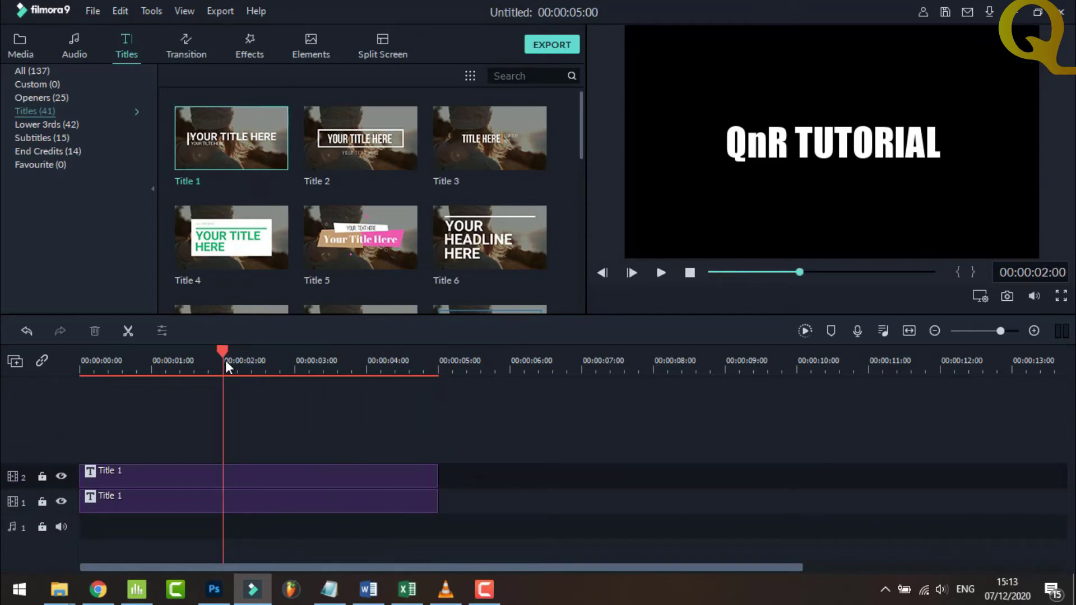
left_click(205, 471)
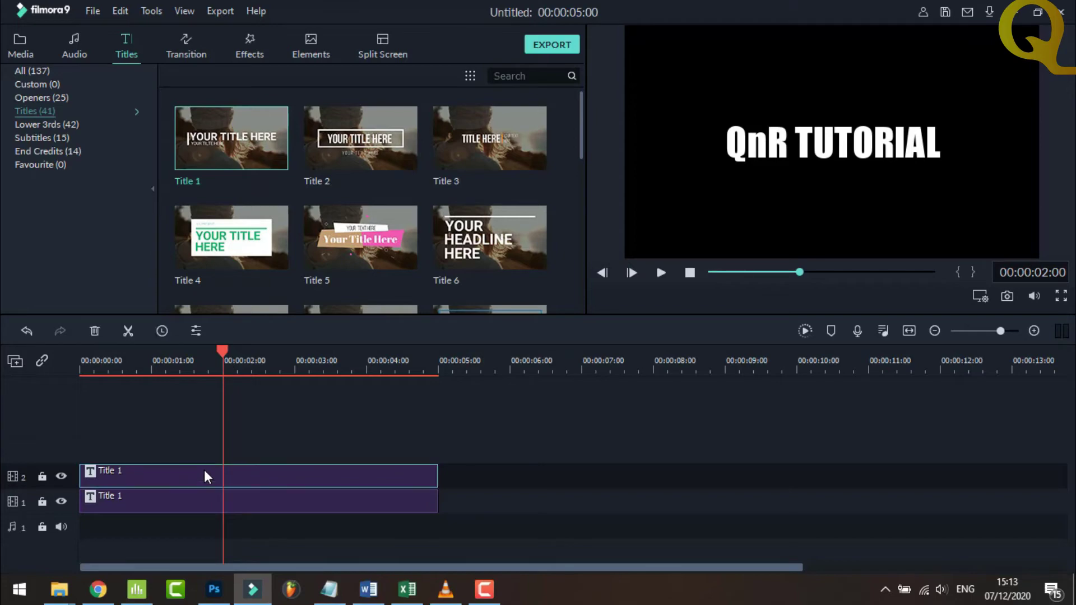
left_click(127, 332)
left_click(193, 506)
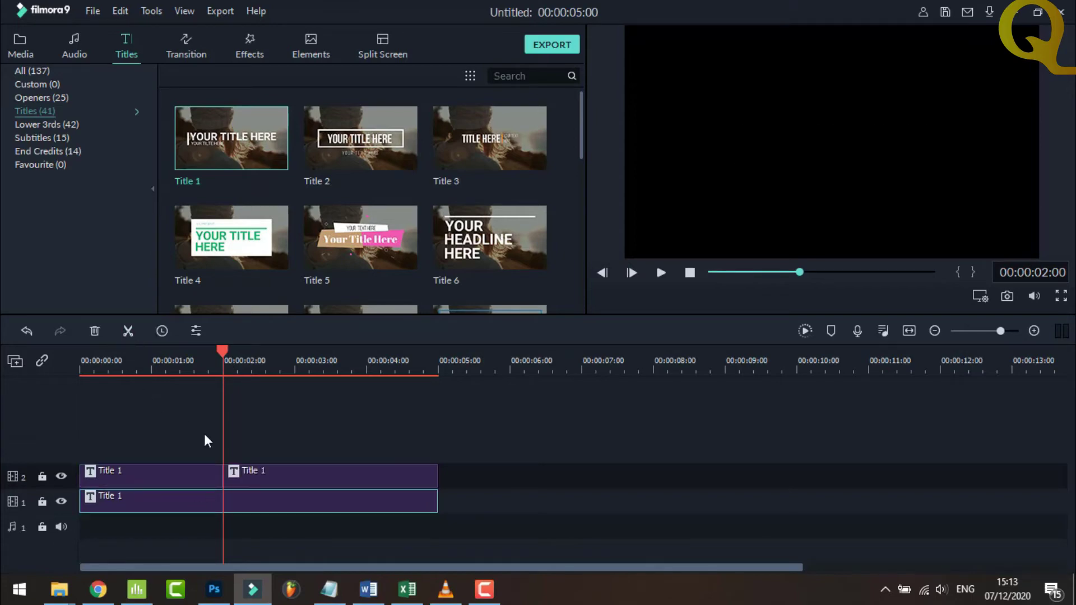
left_click(128, 330)
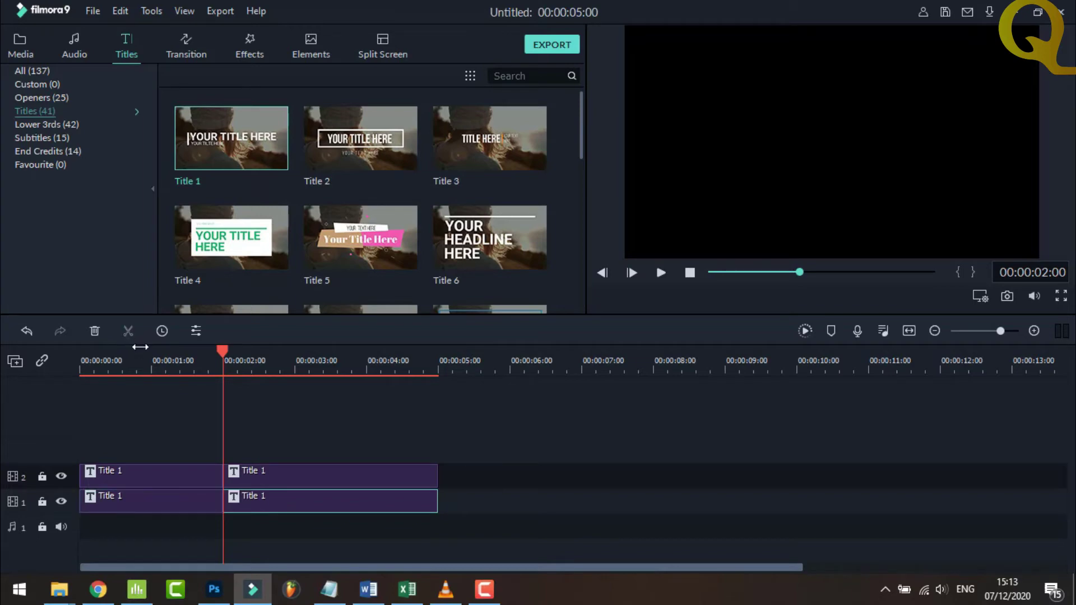
left_click(199, 479)
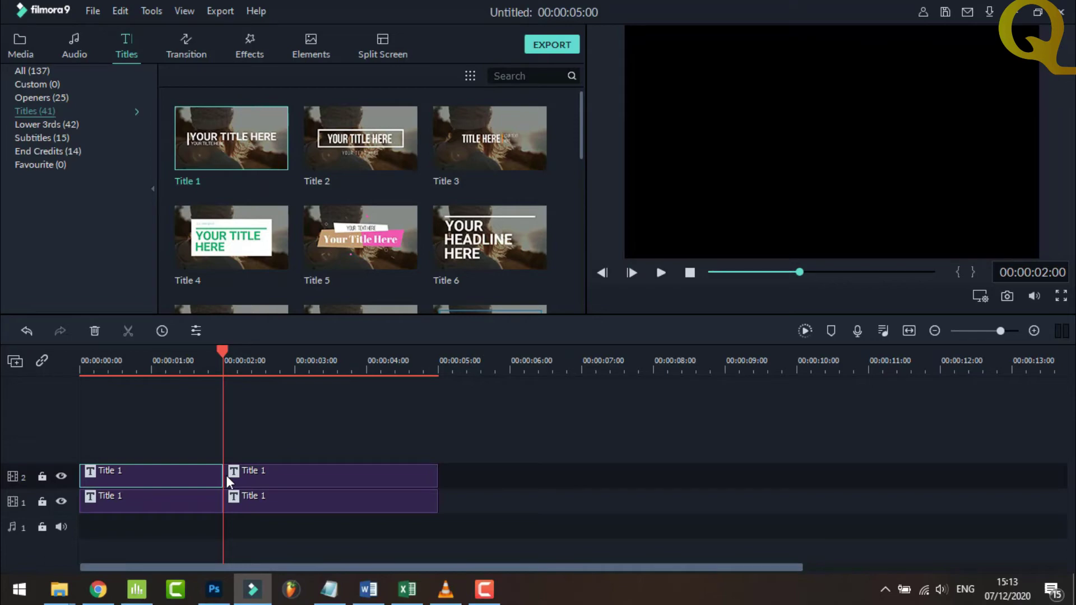
left_click(250, 44)
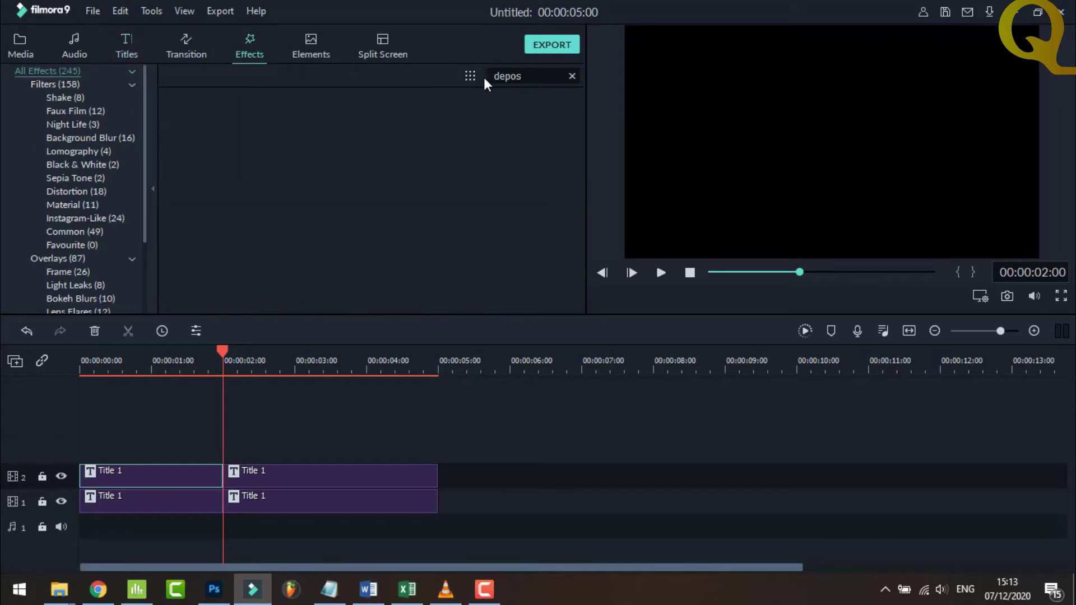
Step: Apply the Deposit Up transition to the first title clip on track 2, then stop playback
left_click(189, 49)
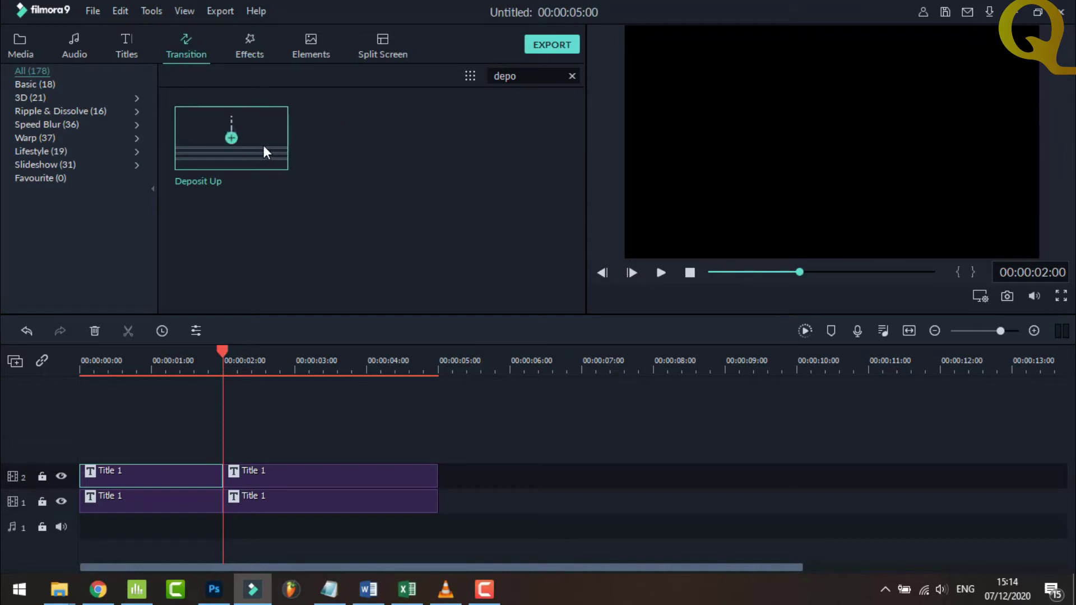
left_click_drag(264, 148, 143, 478)
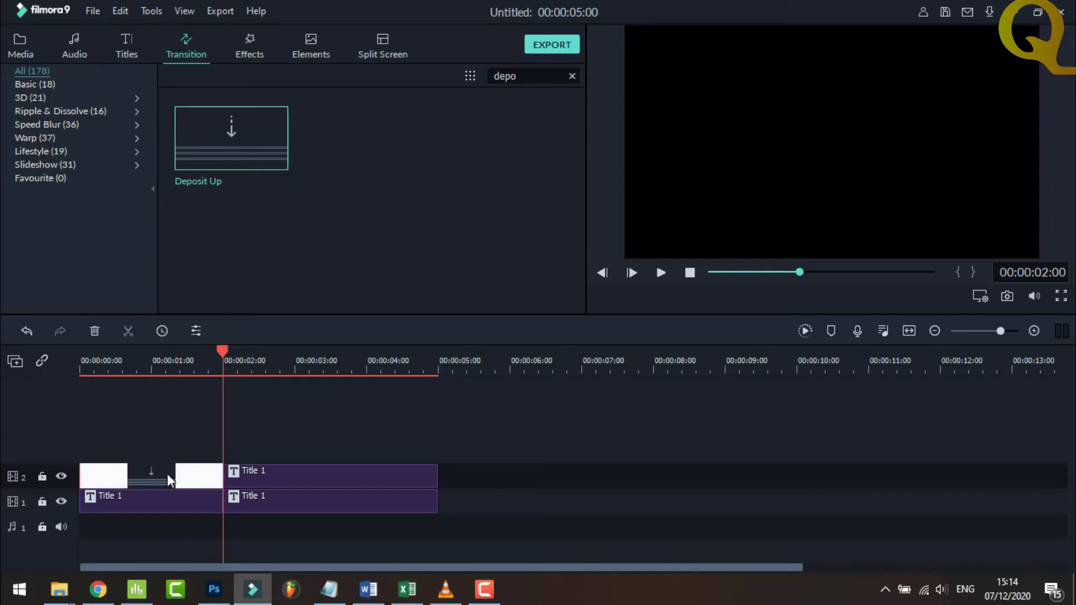
left_click(688, 274)
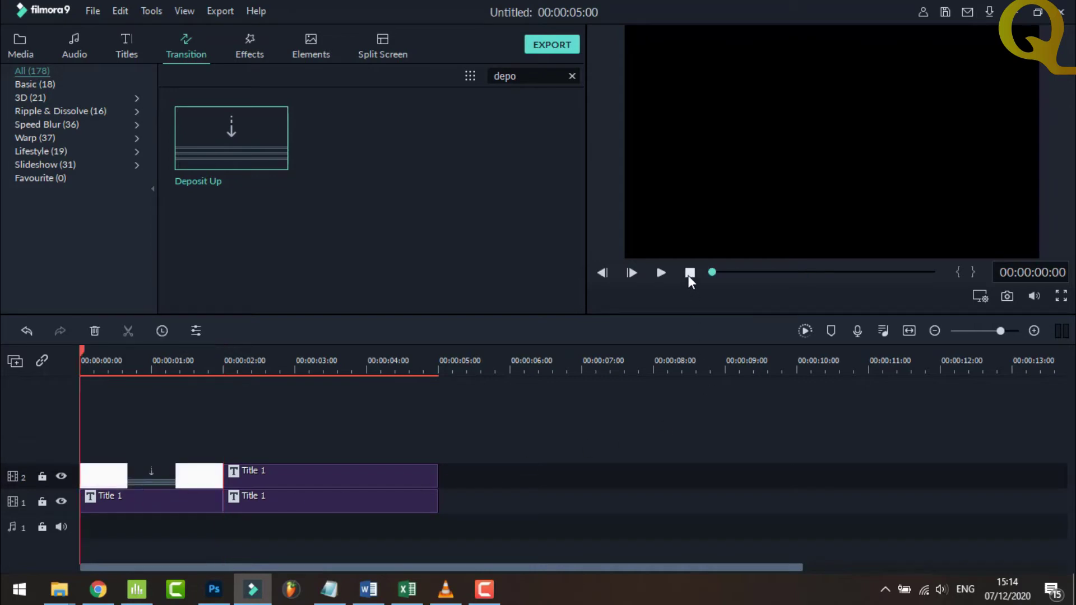
Step: Render the timeline preview, play it through showing QnR TUTORIAL, then stop playback
left_click(808, 329)
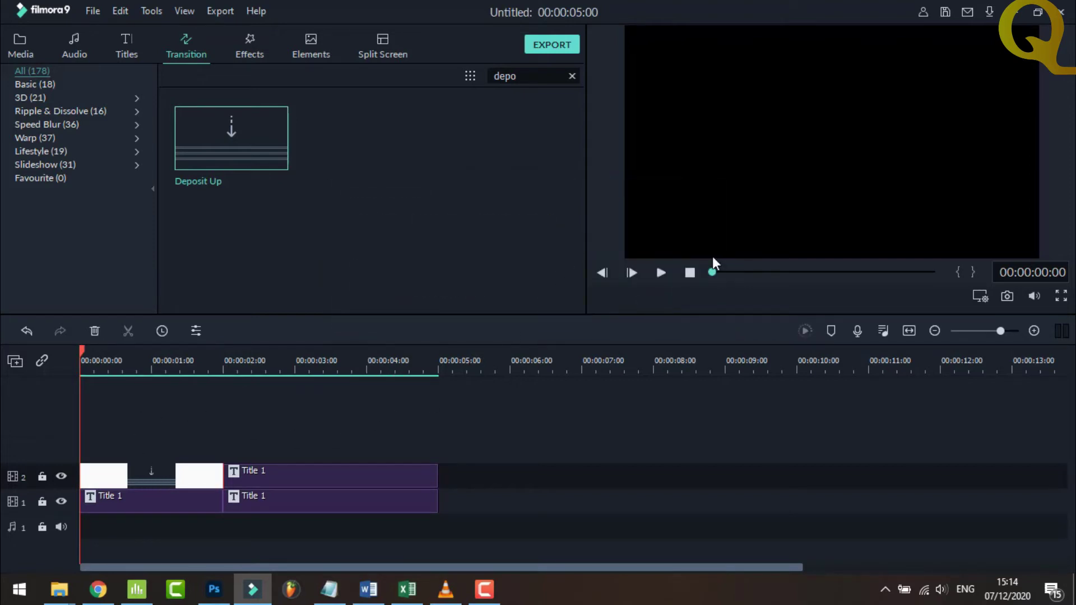
left_click(660, 275)
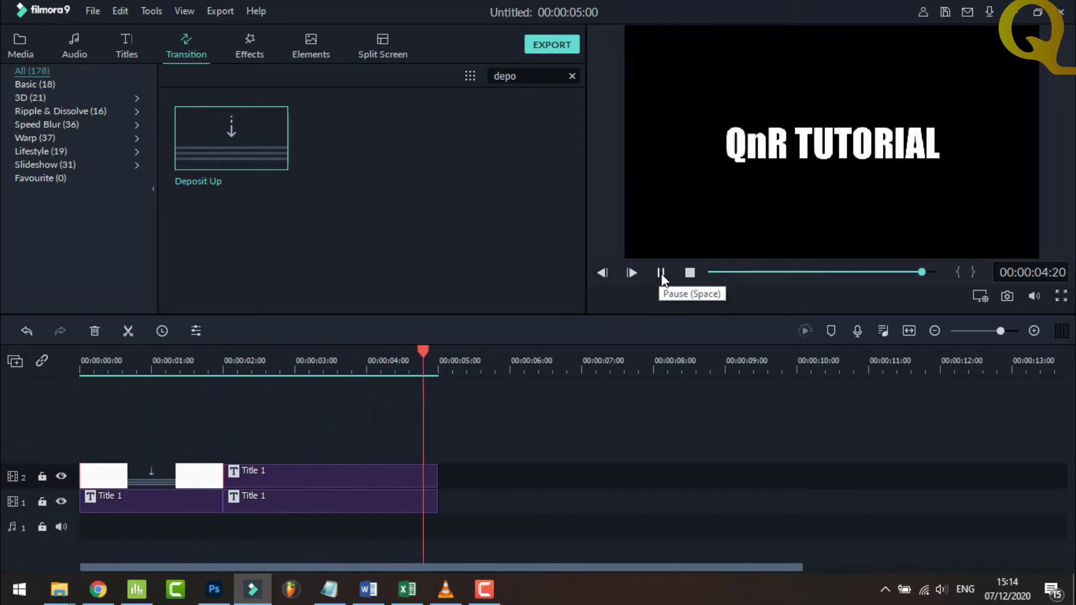
left_click(690, 274)
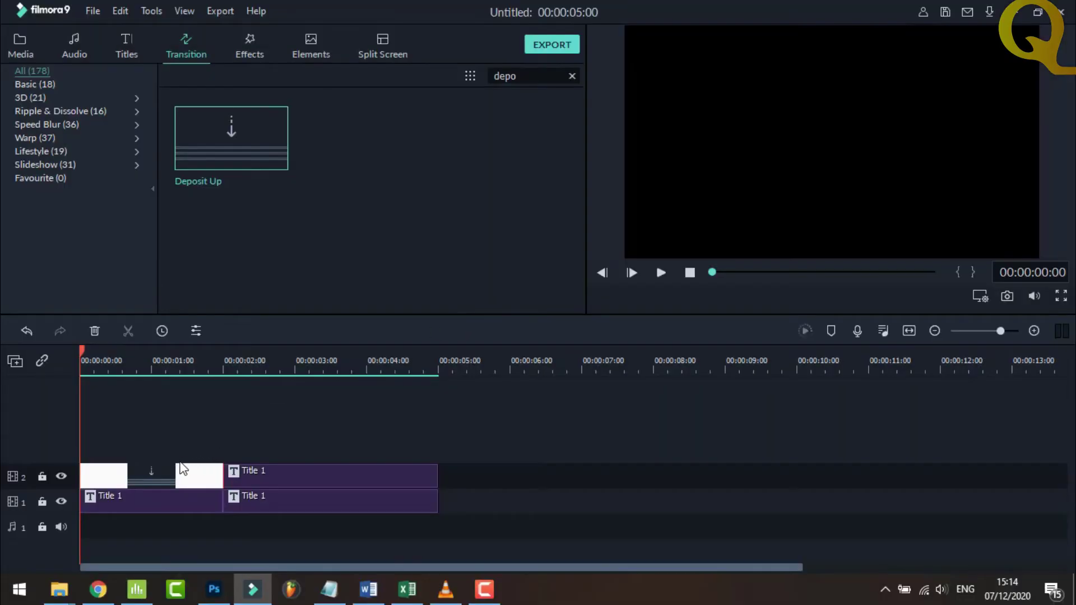
Step: Set the export destination to the Jadi folder inside FP #004
left_click(556, 44)
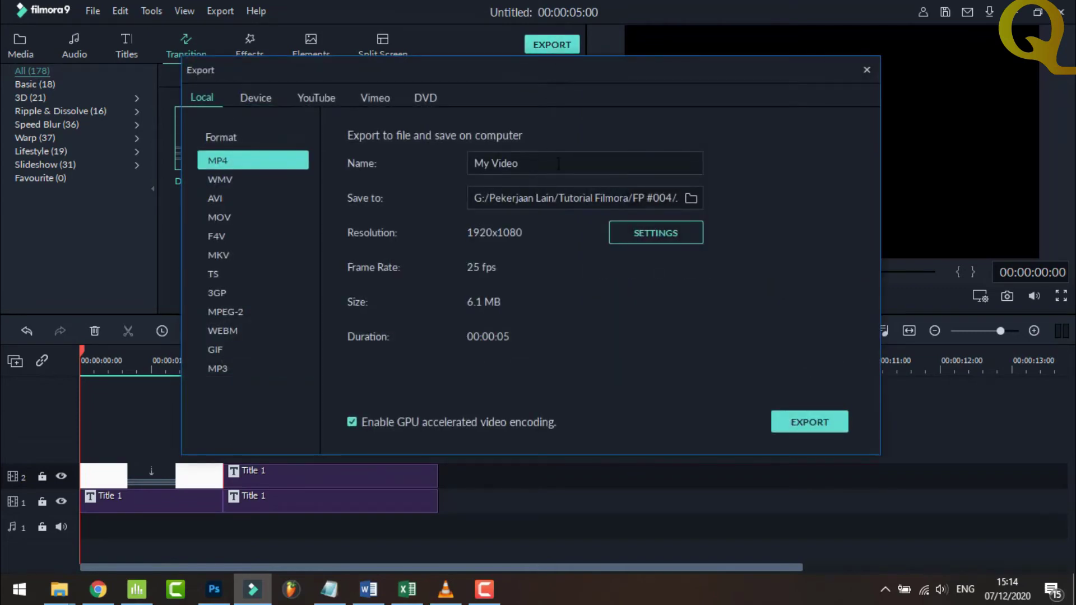
left_click(691, 198)
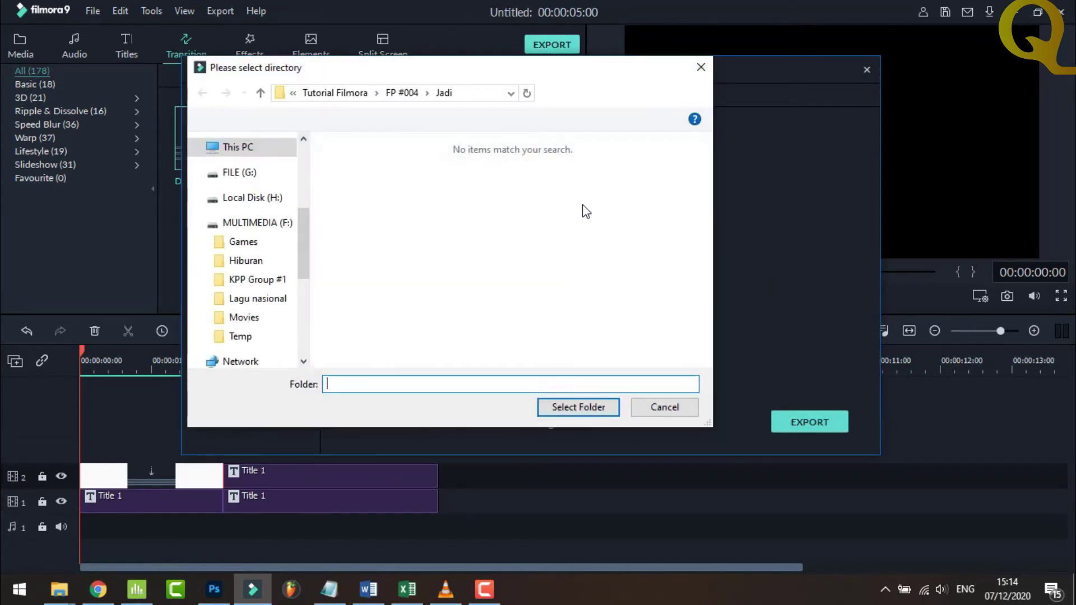
left_click(402, 93)
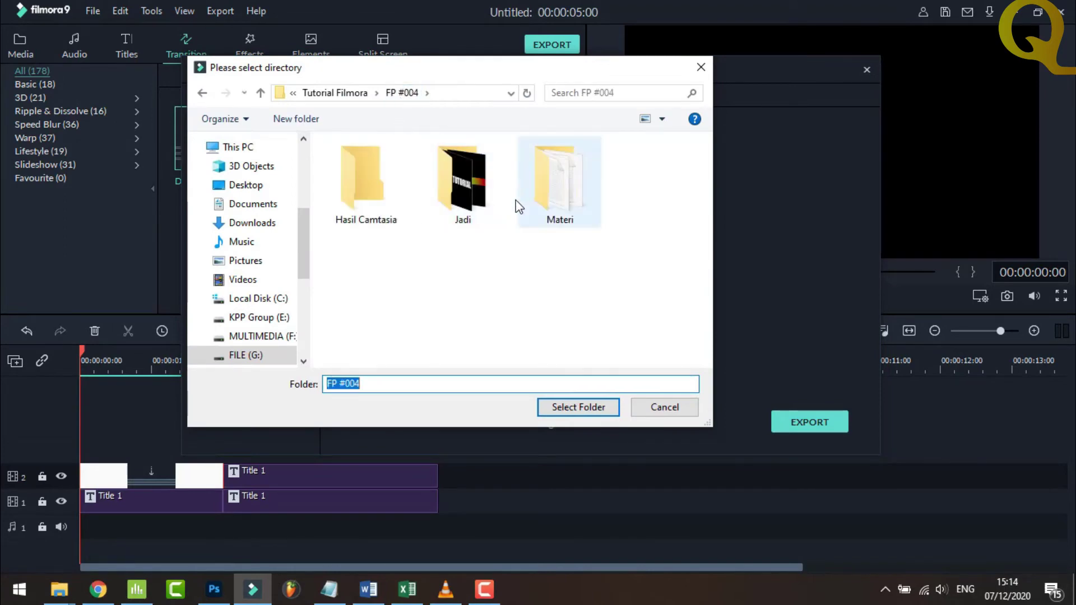
double_click(488, 188)
left_click(583, 407)
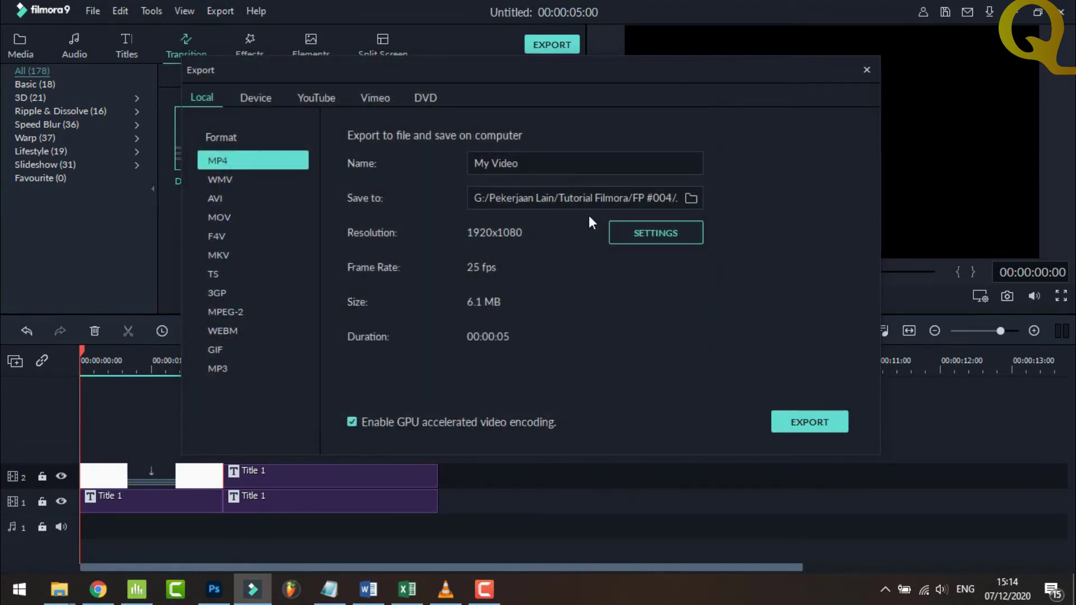
Step: Name the export 'Text #004b', export the MP4, and close the export window
left_click_drag(507, 163, 462, 151)
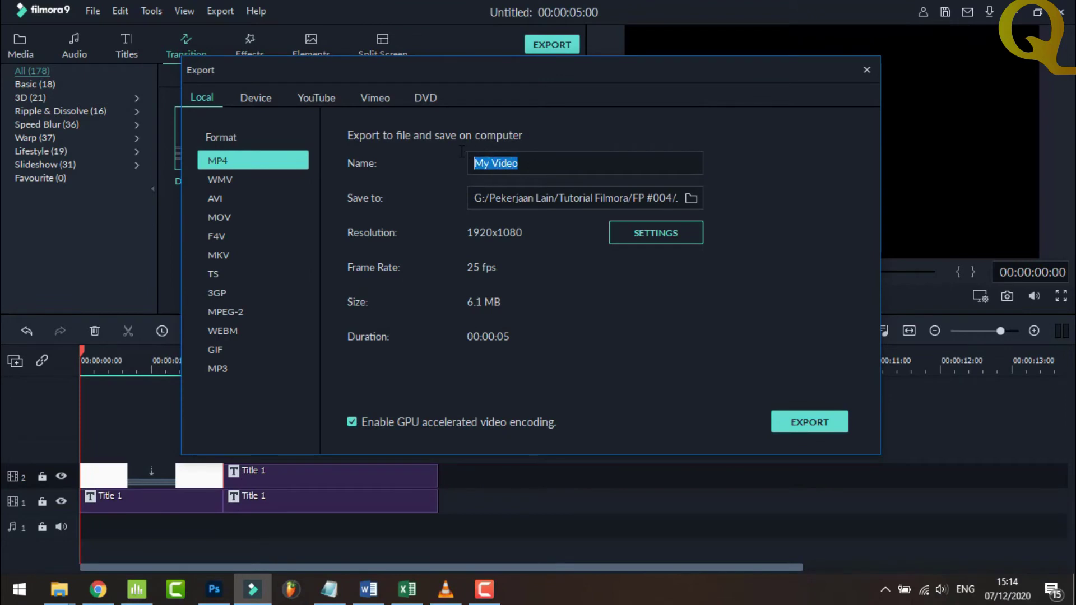
type("Text ")
type("#004")
type("b")
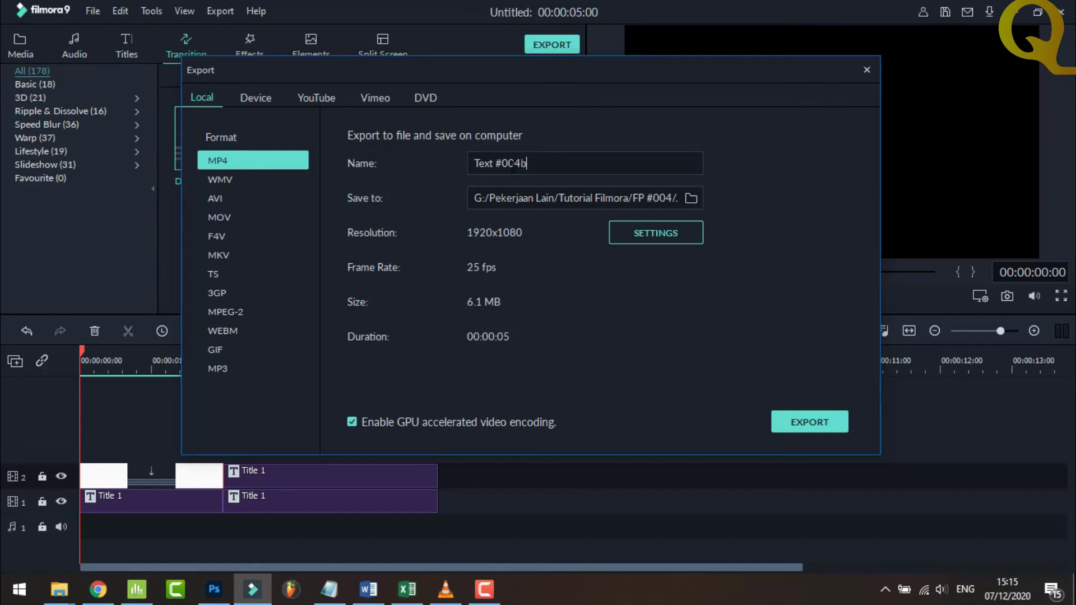
left_click(805, 419)
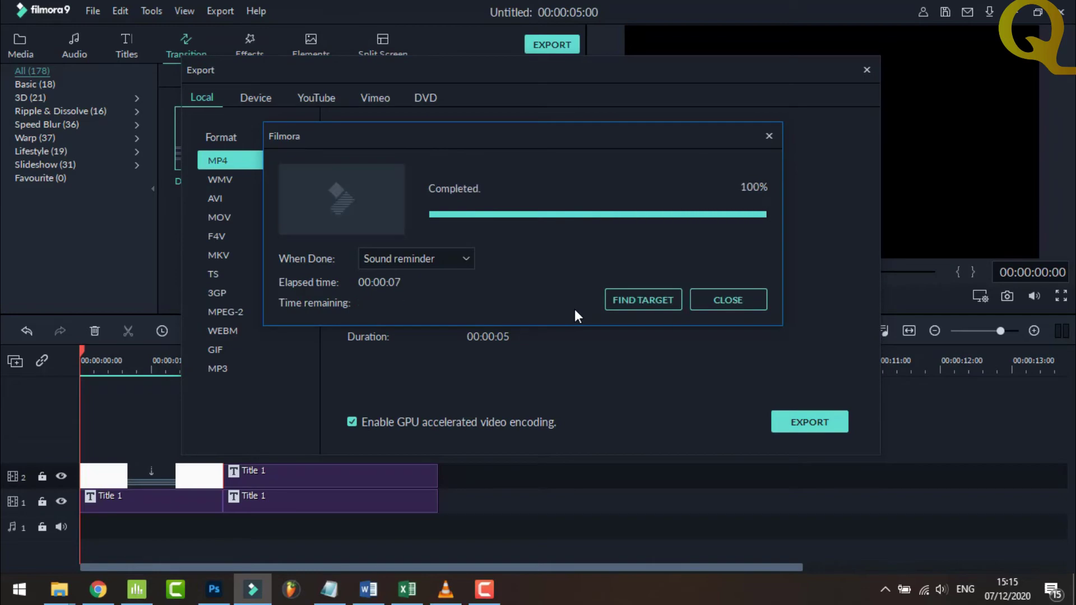
left_click(738, 300)
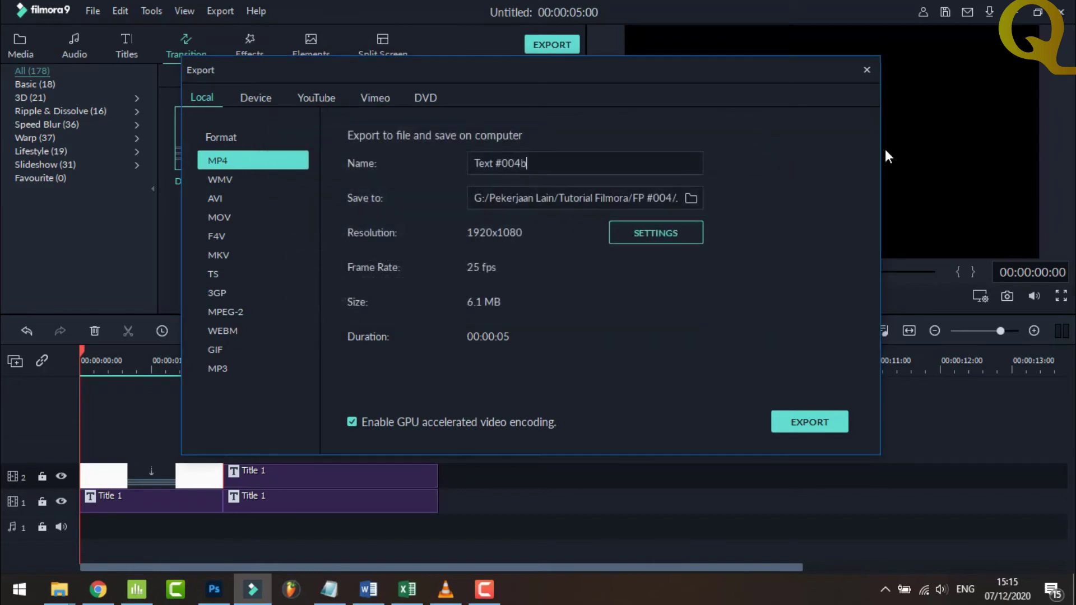
left_click(867, 70)
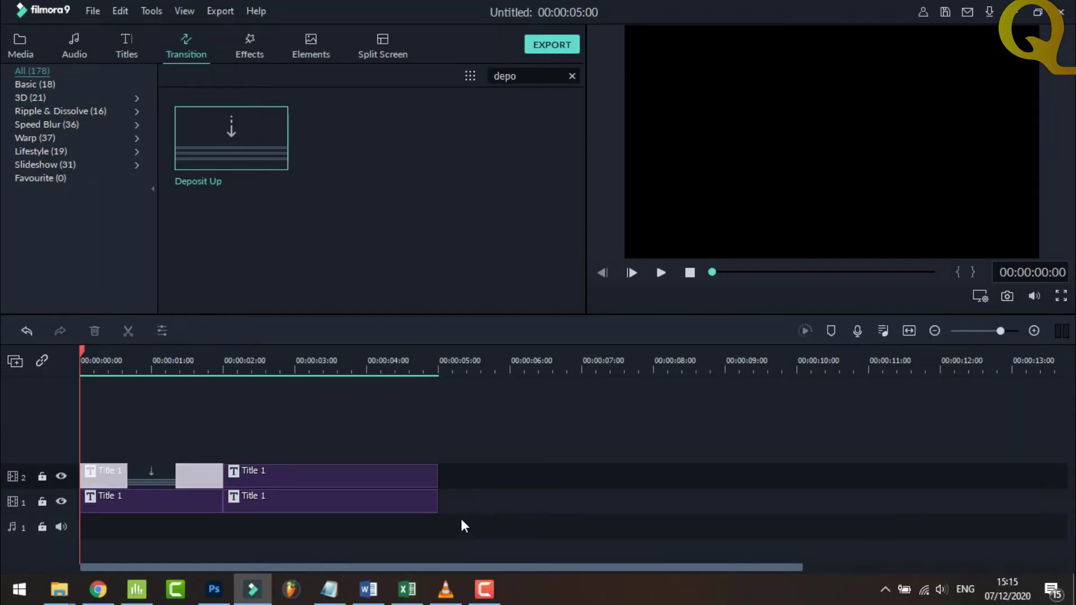
Step: Drag a selection box over all Title 1 clips on video tracks 1 and 2
left_click_drag(463, 525, 109, 448)
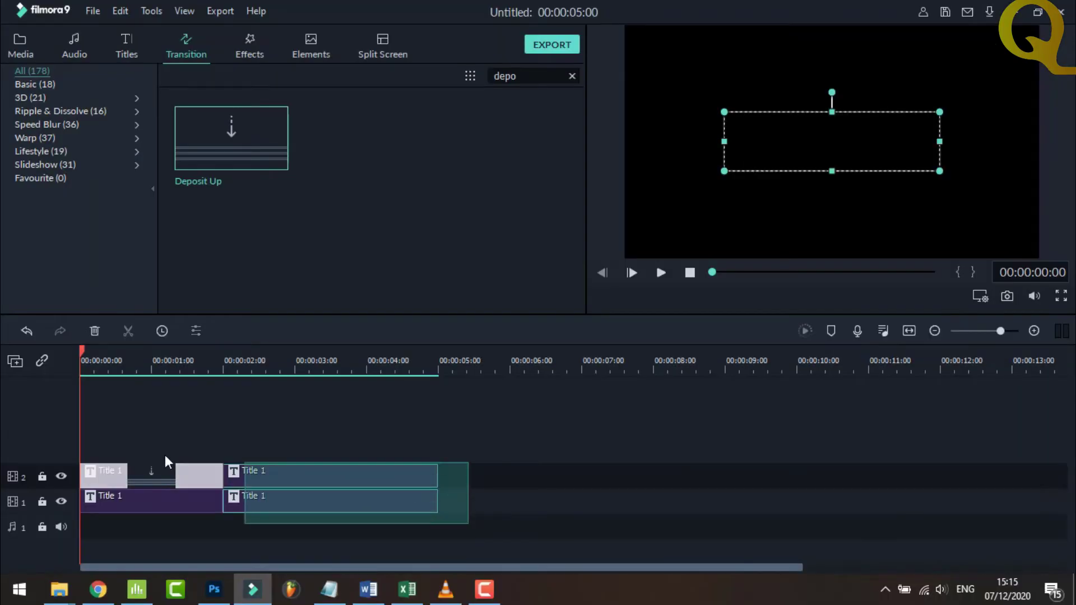
Step: Delete the selected title clips and import the exported Text #004b video into project media
right_click(284, 473)
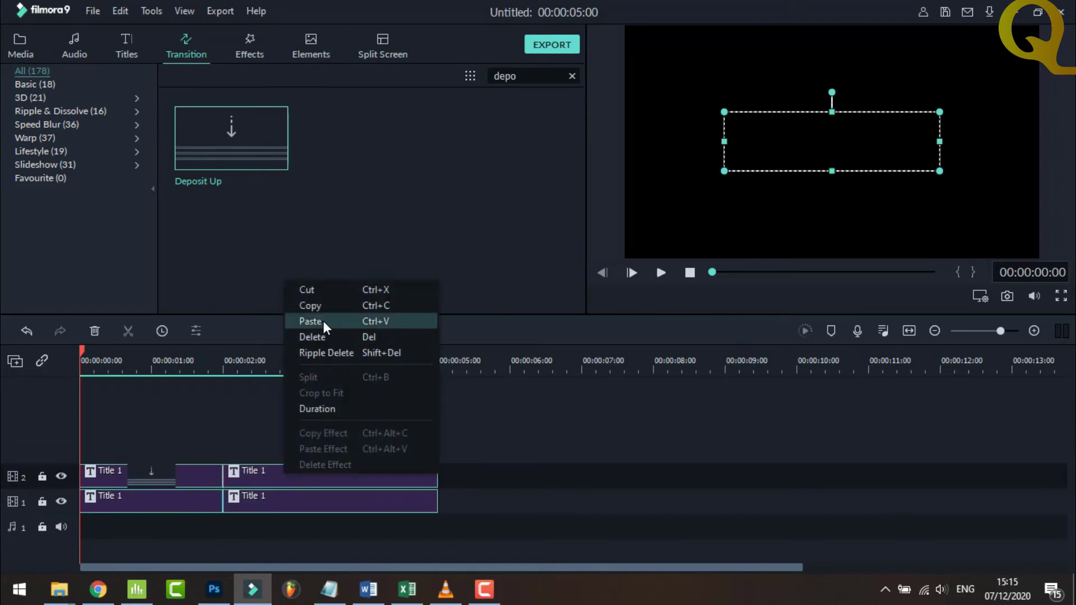
left_click(323, 335)
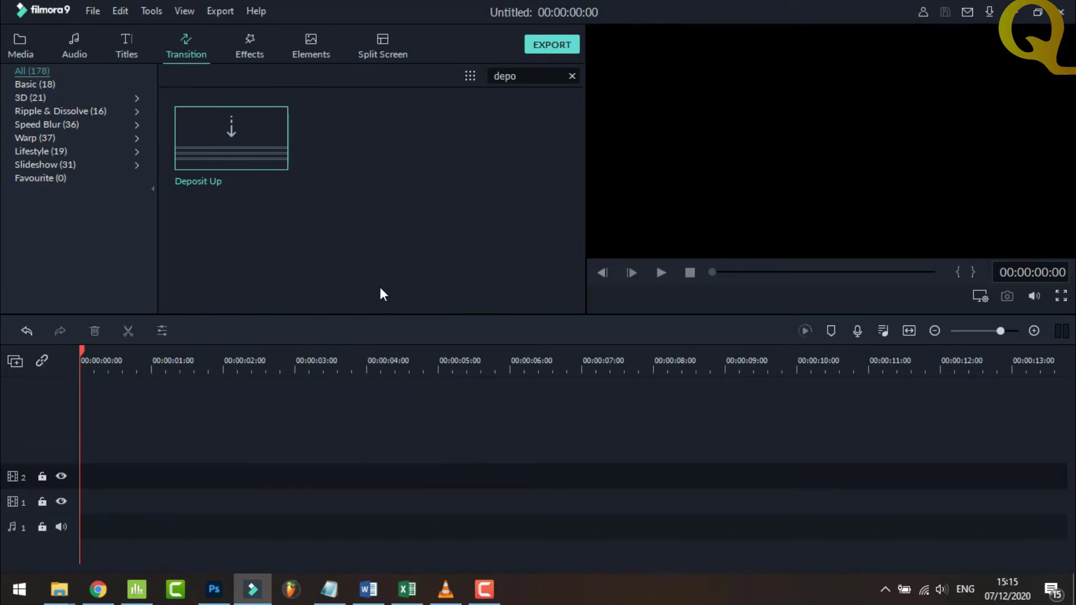
left_click(21, 42)
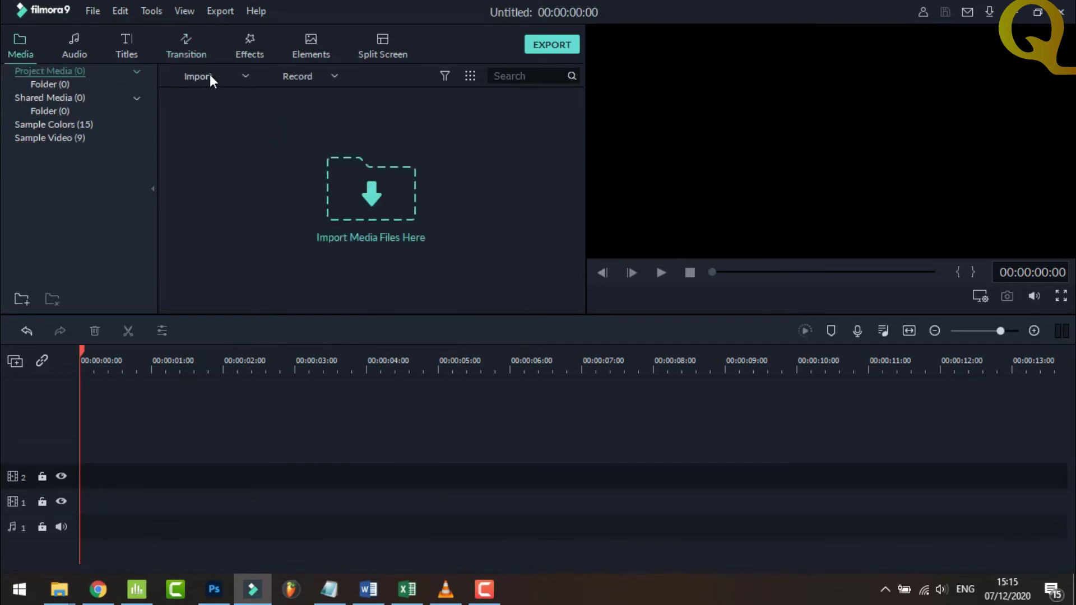
left_click(211, 79)
left_click(212, 96)
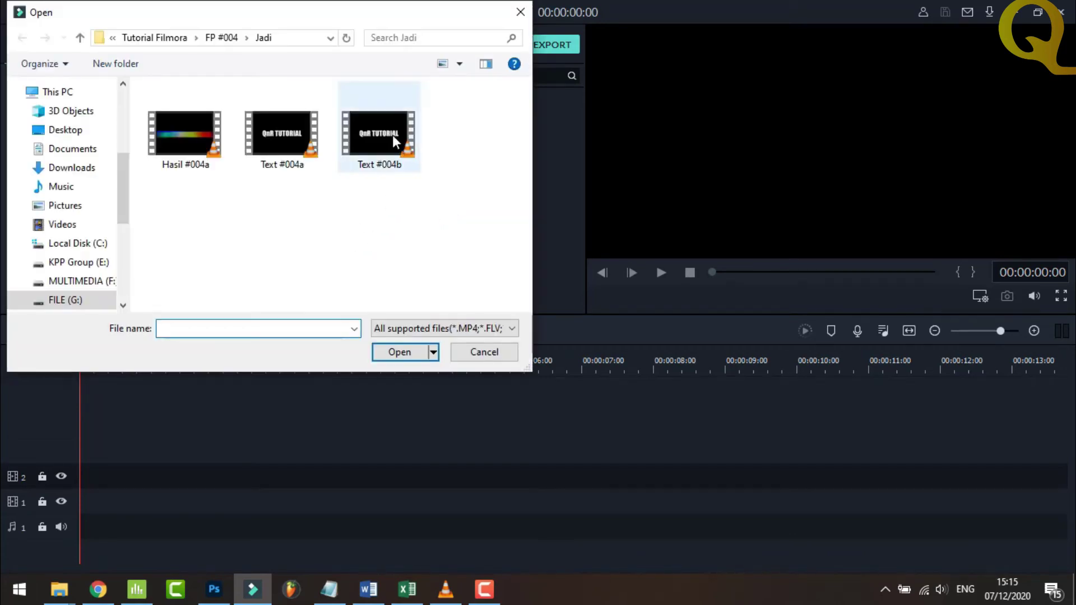
left_click(385, 139)
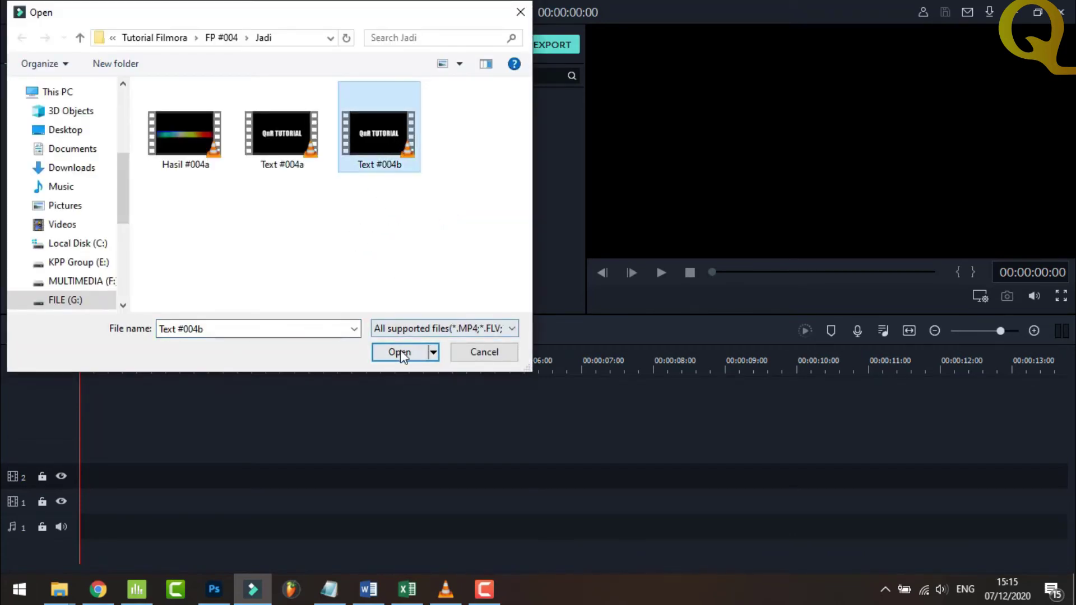
left_click(399, 353)
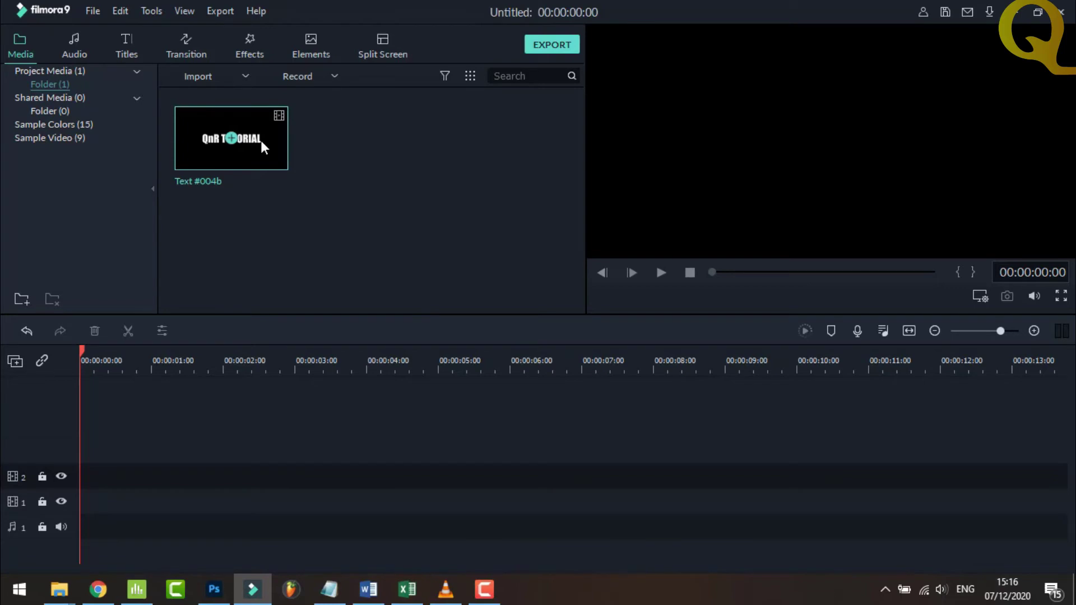
Step: Place Text #004b on video track 1, zoom to frame level, and move the playhead to 00:00:01:13
left_click_drag(261, 141, 83, 502)
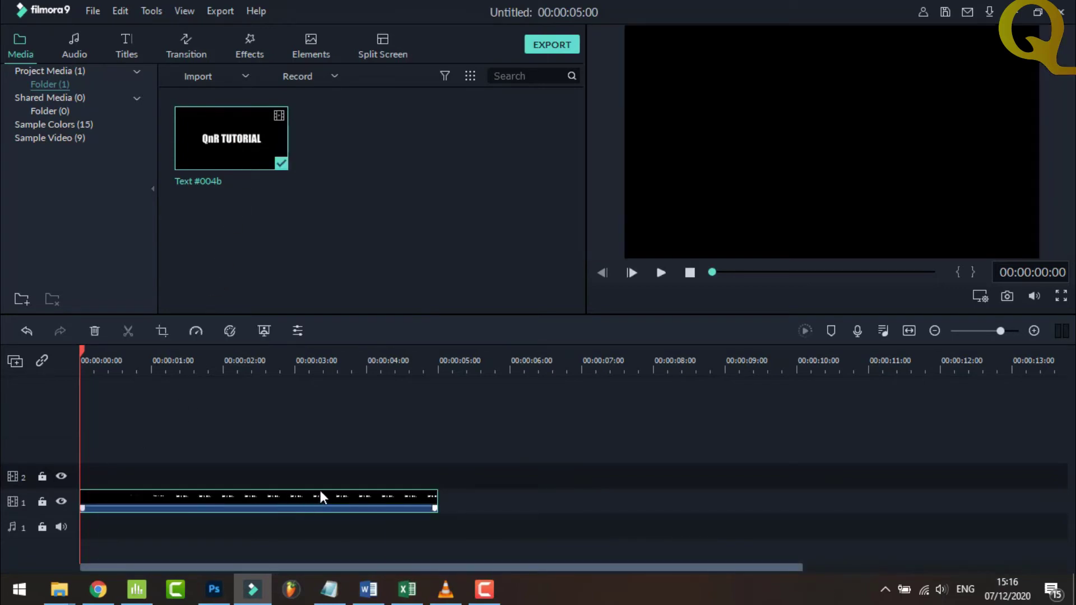
left_click(1033, 330)
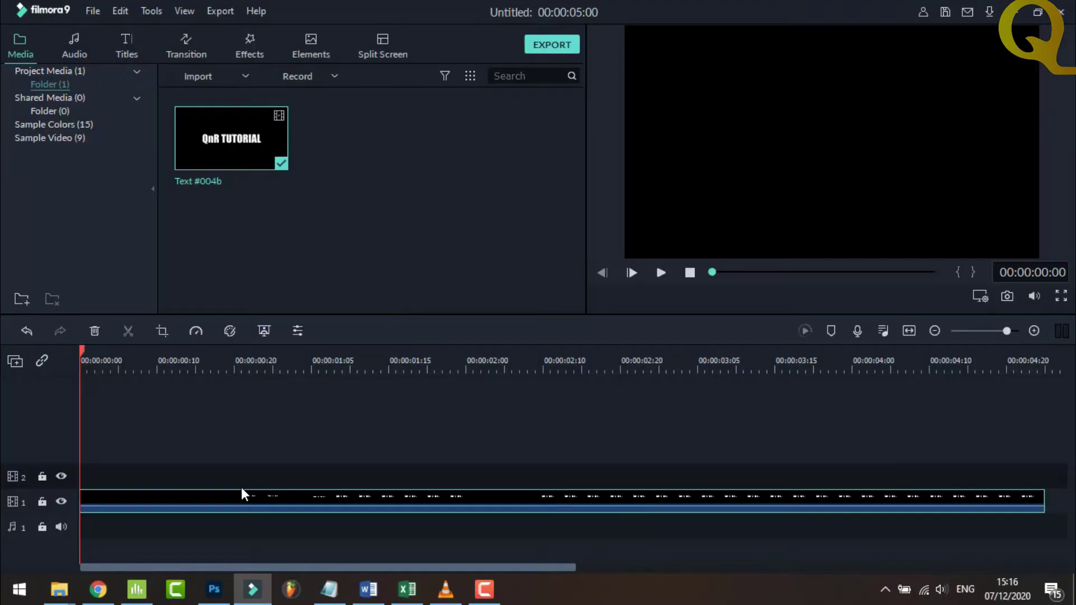
left_click_drag(83, 357, 377, 361)
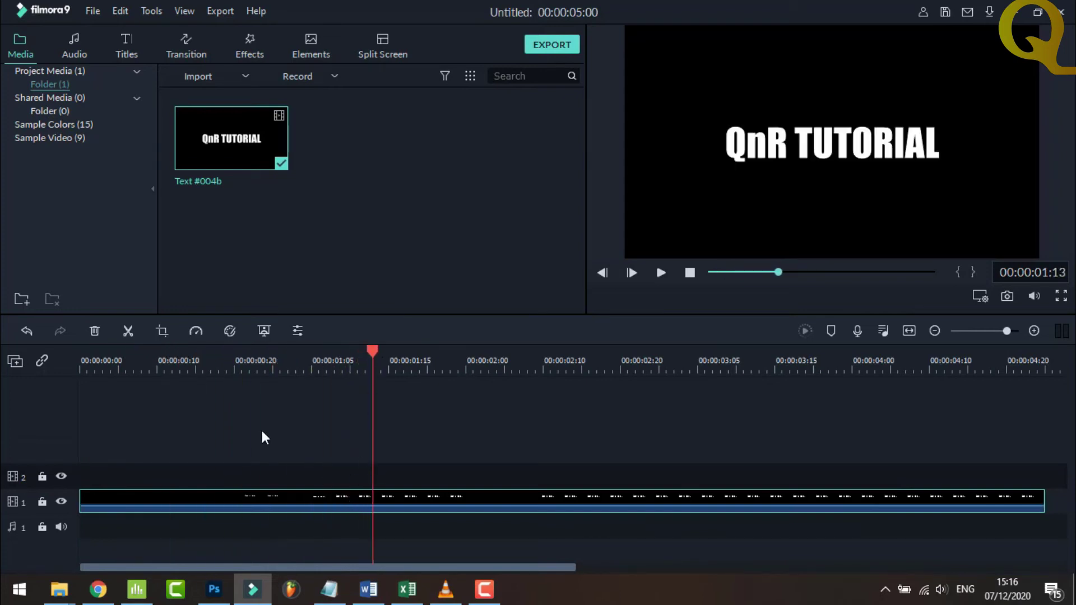
Step: Split the Text #004b clip at 00:00:01:13, 00:00:01:24 and 00:00:02:05
left_click(128, 333)
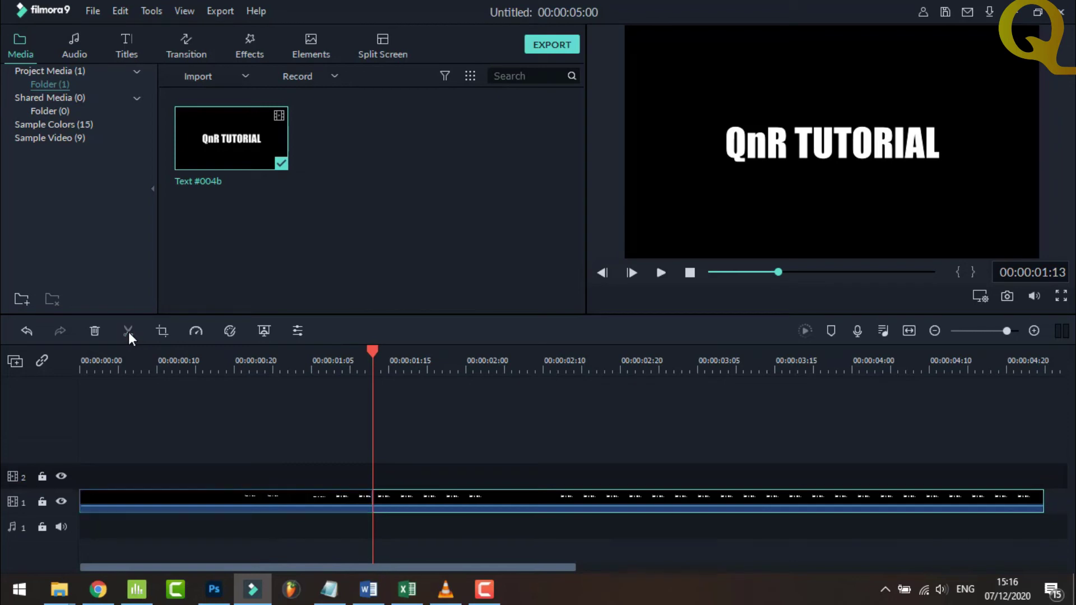
left_click_drag(376, 359, 464, 378)
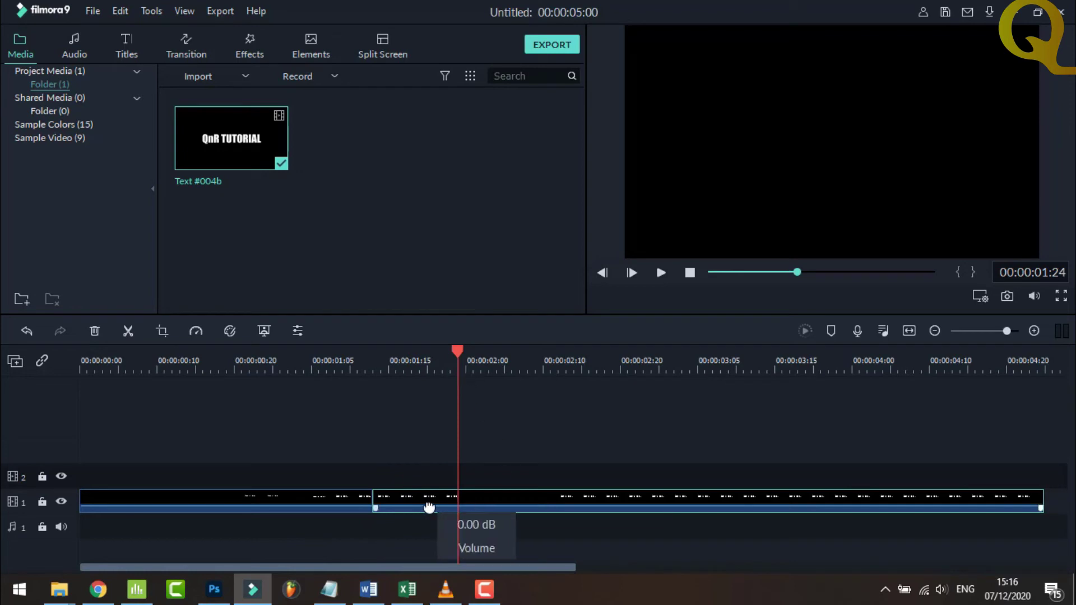
left_click(127, 333)
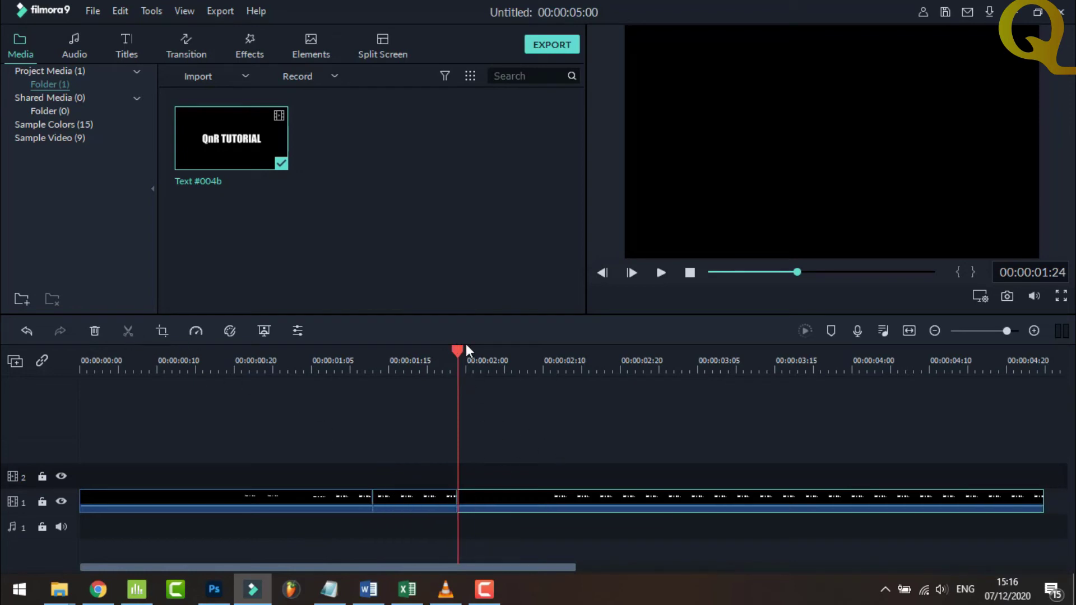
left_click_drag(456, 350, 509, 358)
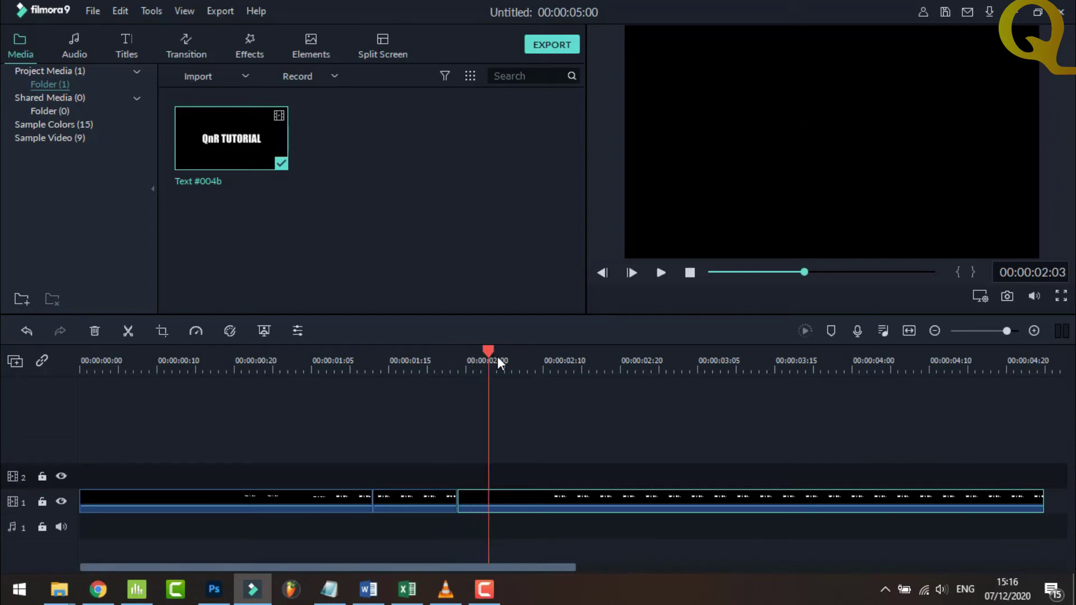
mouse_move(489, 505)
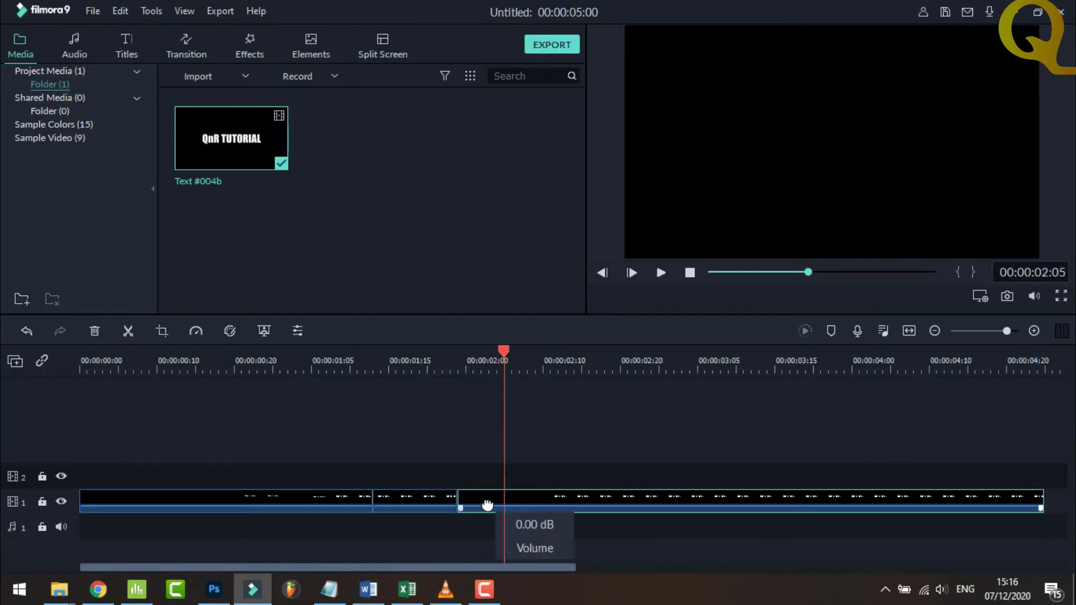
left_click(128, 332)
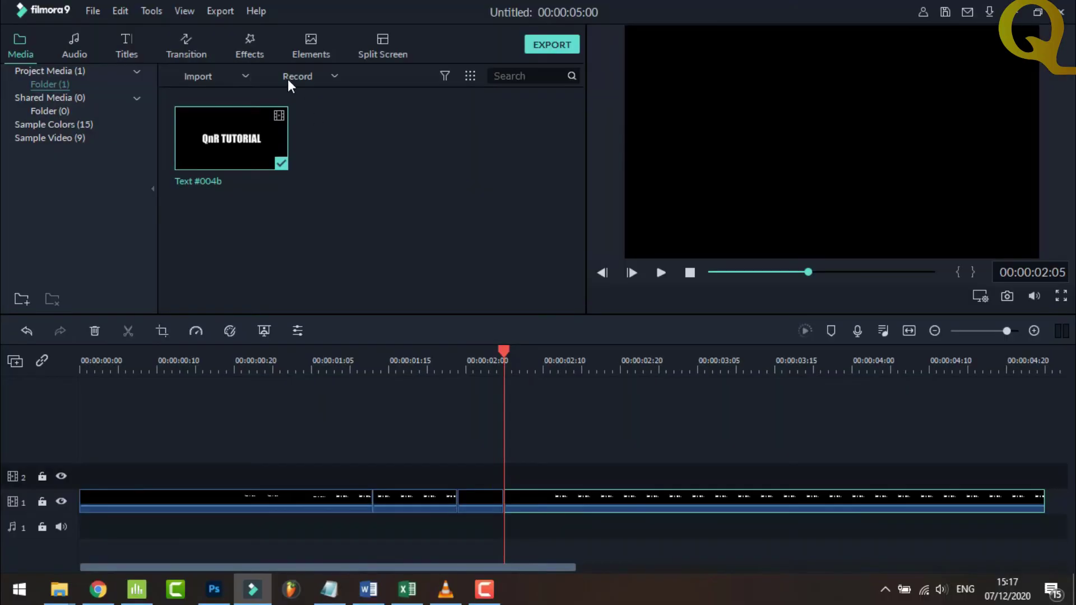
Step: Search the effects for 'side' and drag Sideways 1 onto the second clip piece
left_click(248, 50)
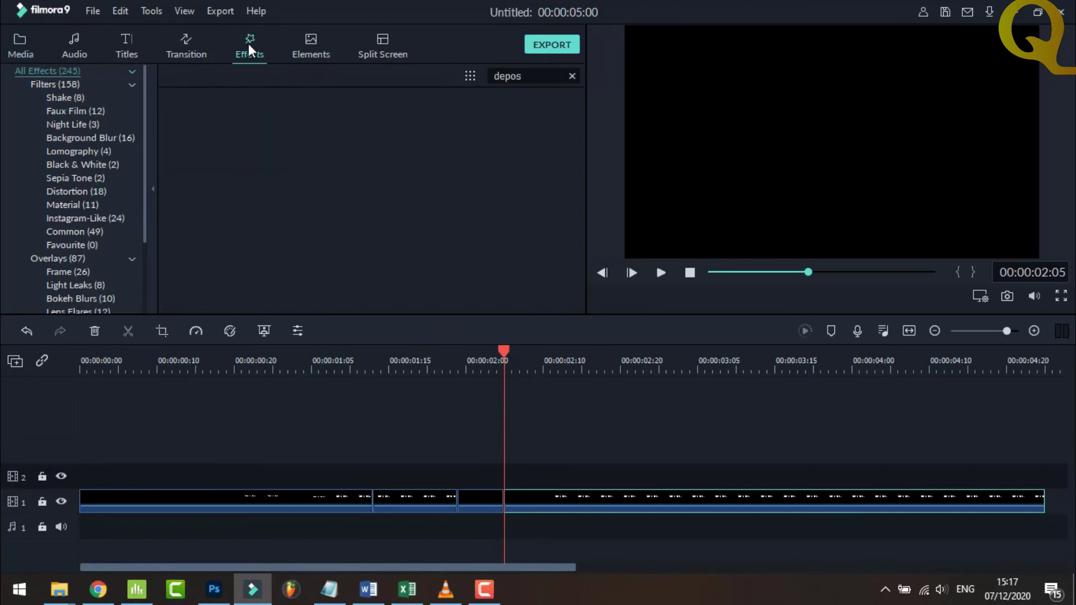
double_click(507, 75)
type("side")
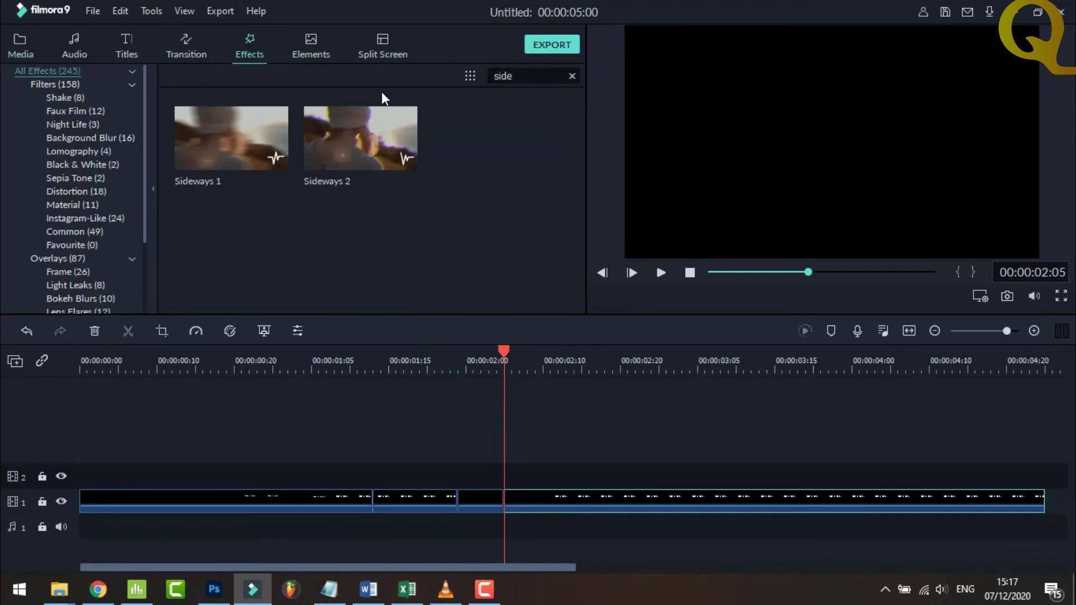
mouse_move(247, 160)
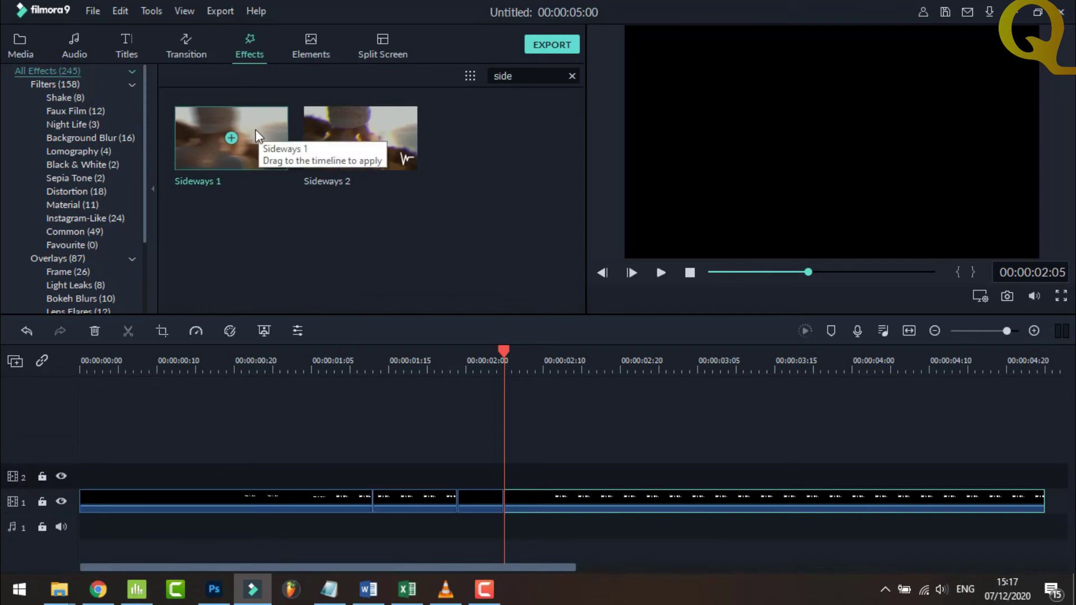
left_click_drag(256, 136, 166, 508)
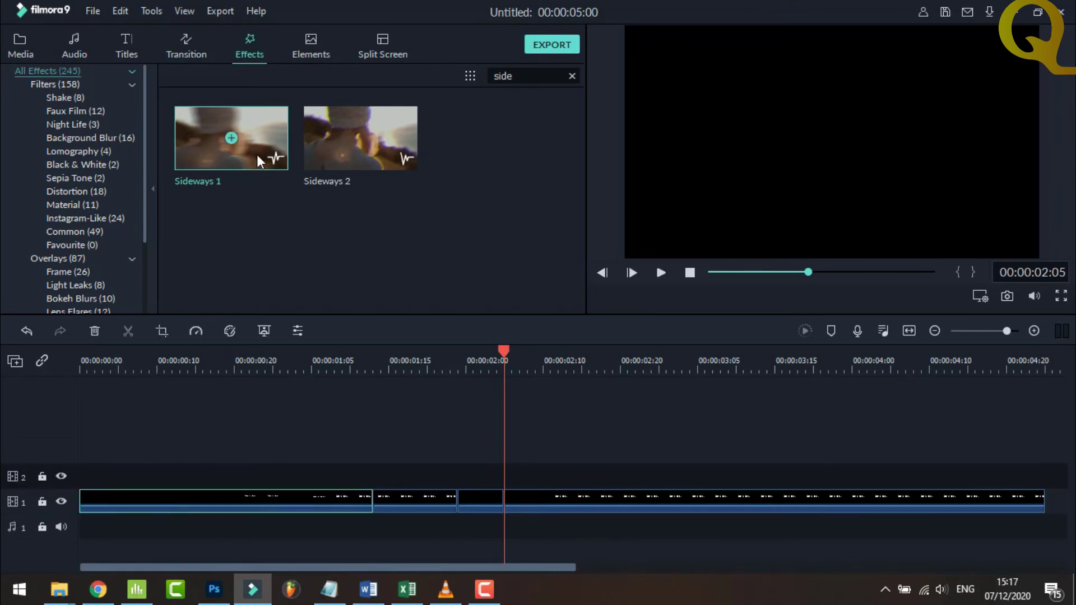
left_click_drag(259, 162, 408, 510)
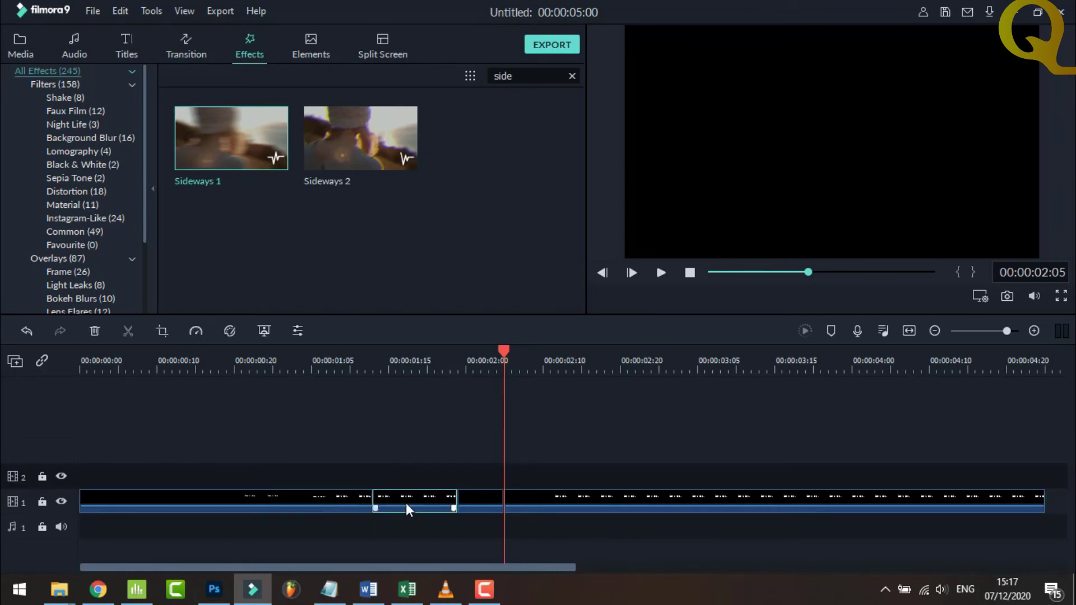
mouse_move(263, 147)
left_mouse_down()
mouse_move(472, 450)
mouse_move(479, 503)
left_mouse_up()
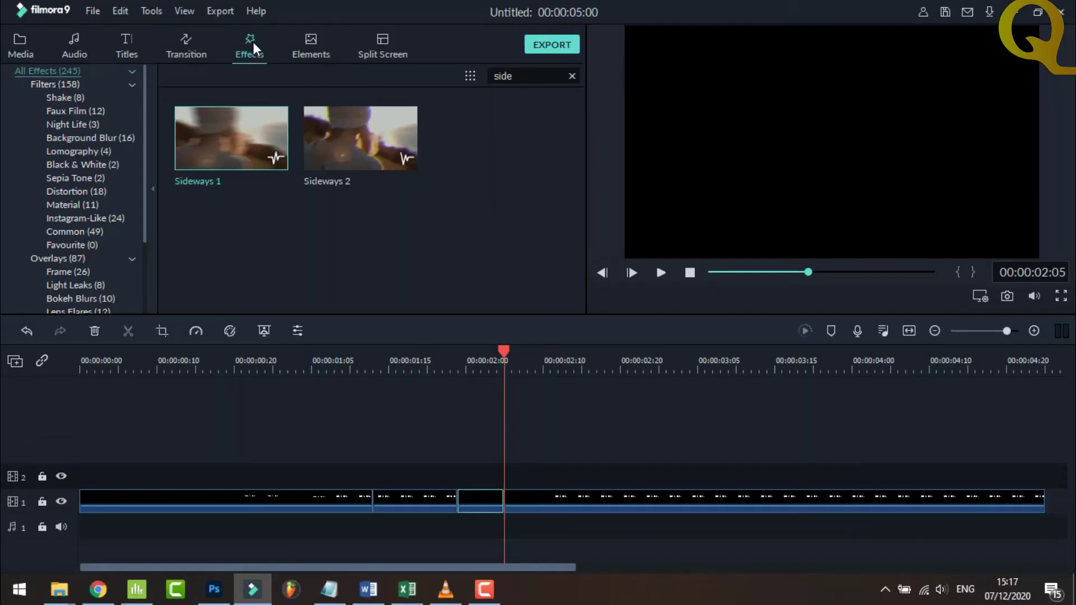
Step: Search 'chro' and apply Chromatic Aberration to the short third piece, 01:24–02:05
double_click(524, 75)
type("chro")
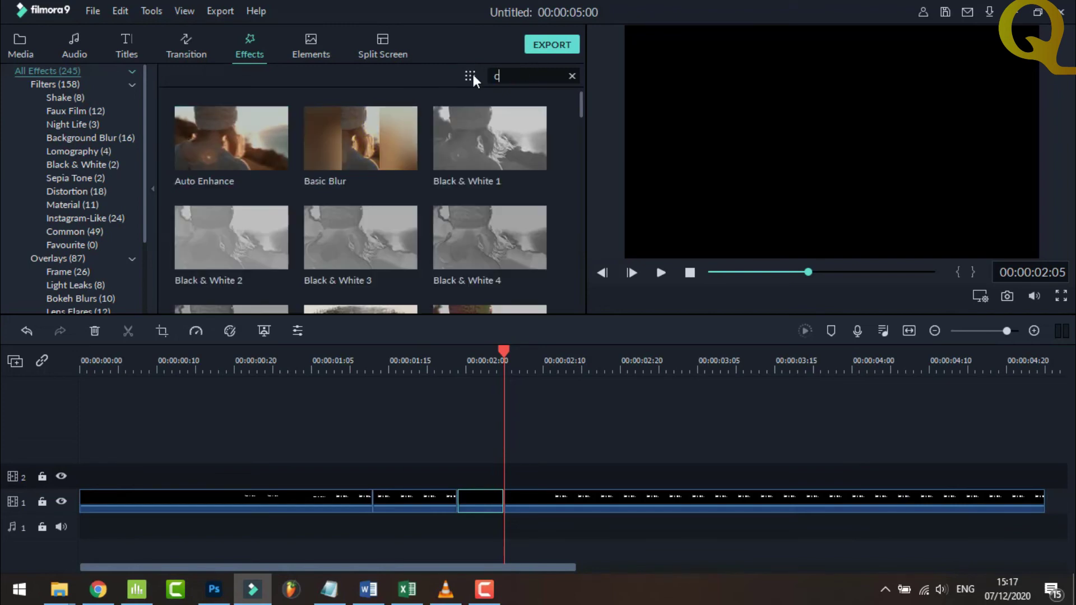
mouse_move(263, 163)
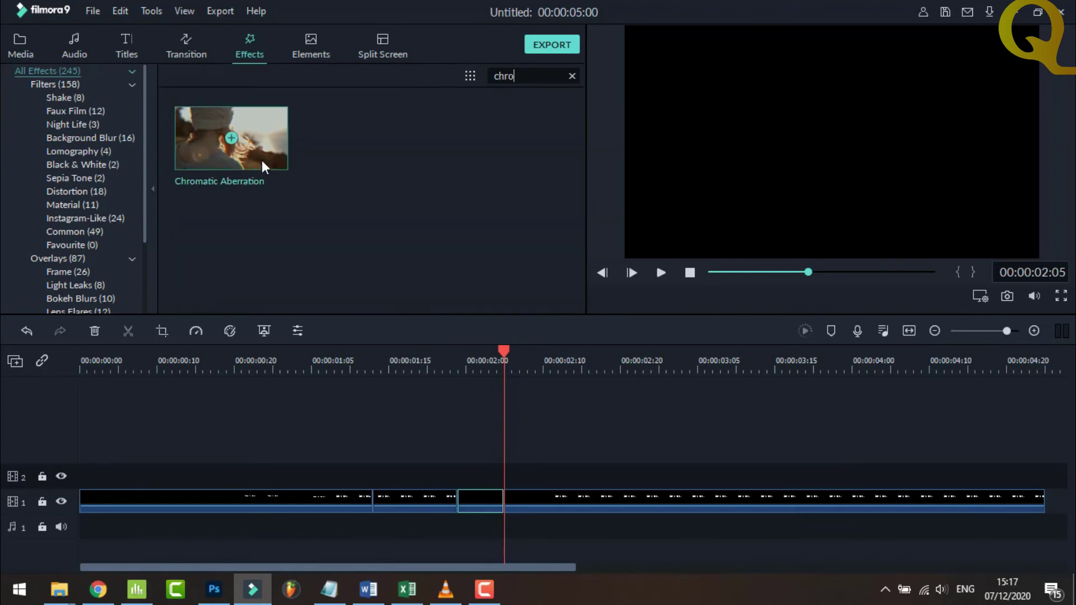
left_click_drag(263, 145, 392, 501)
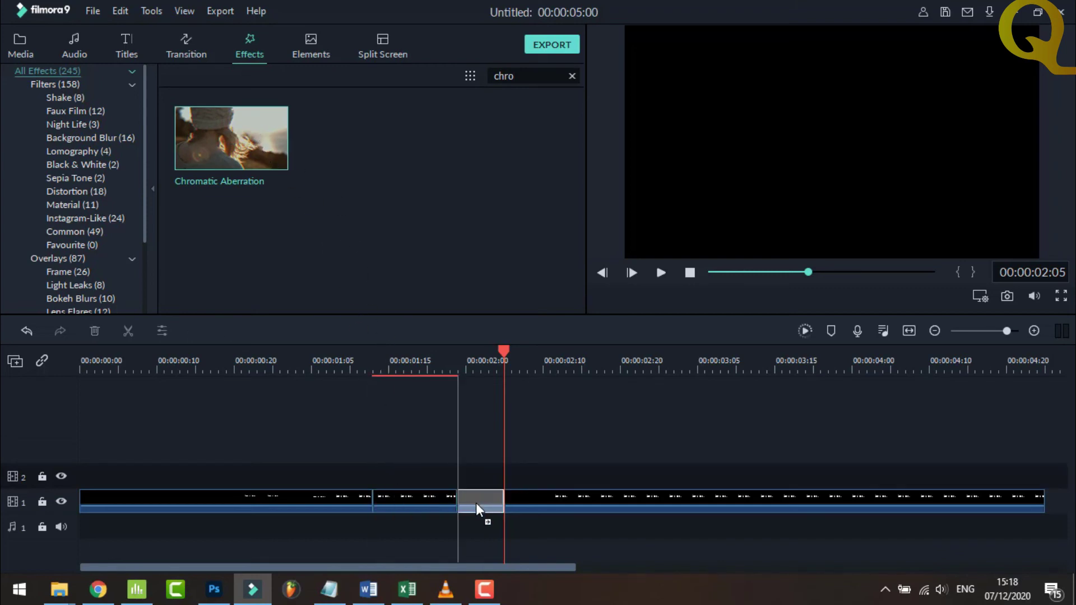
left_click_drag(407, 398, 482, 510)
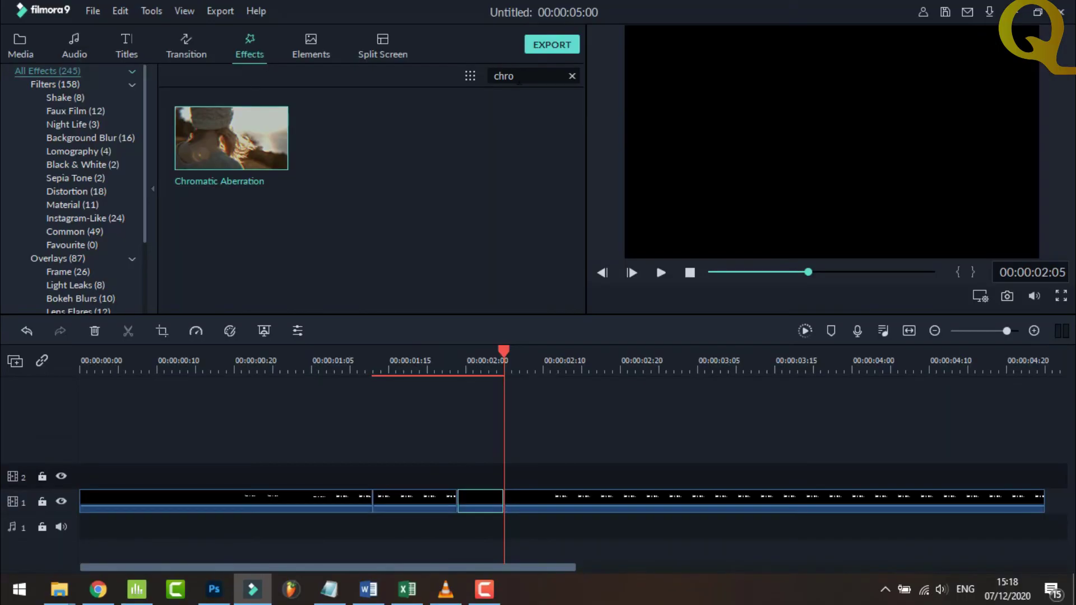
Step: Apply Flip to the second clip piece, render the preview, and stop playback
double_click(503, 76)
type("flip")
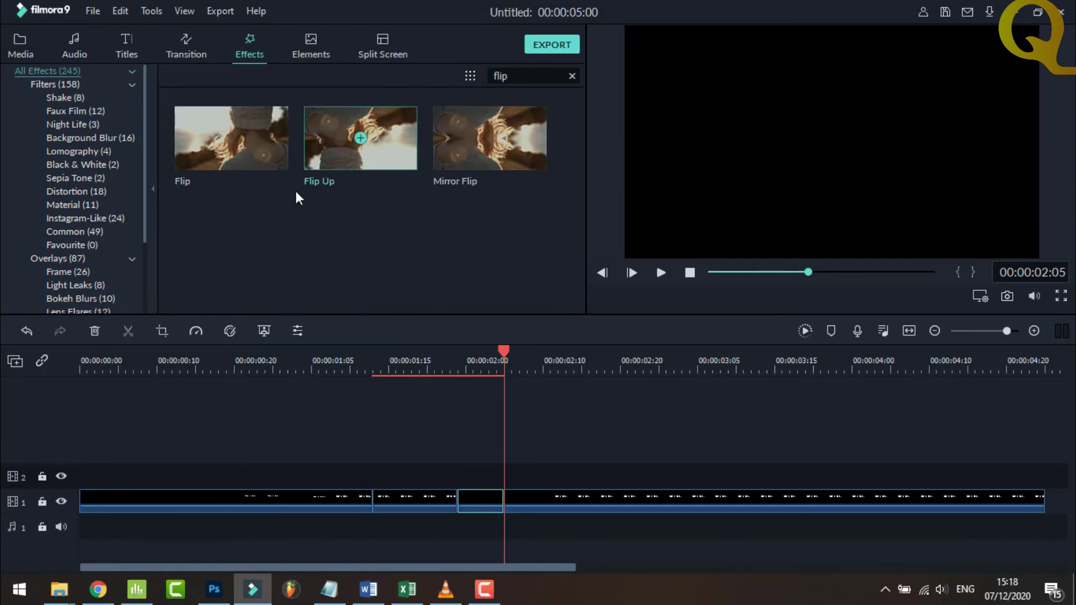
left_click_drag(260, 143, 402, 503)
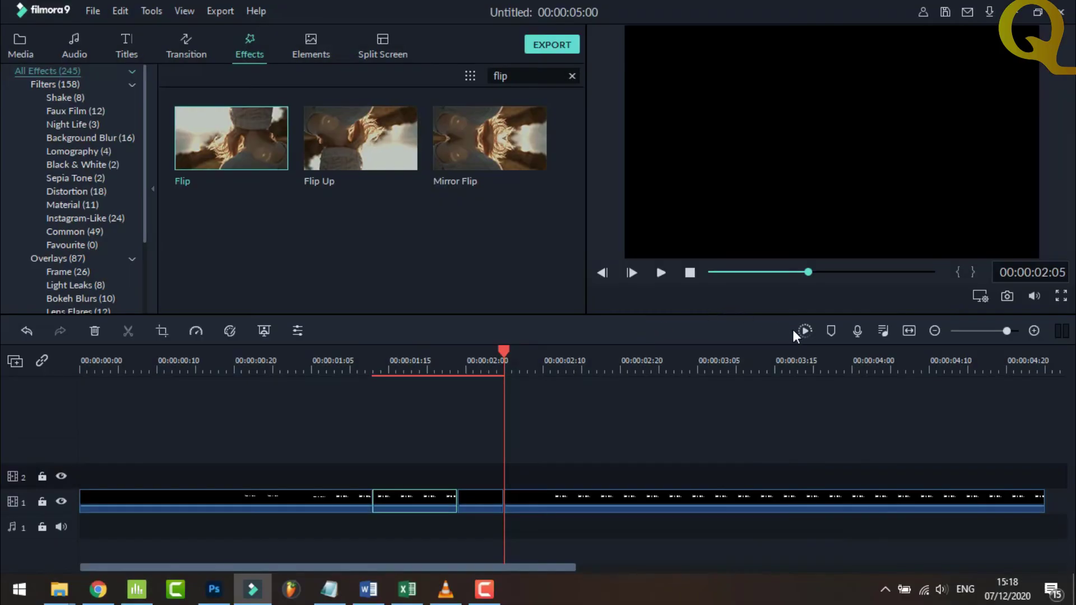
key("Return")
left_click(690, 272)
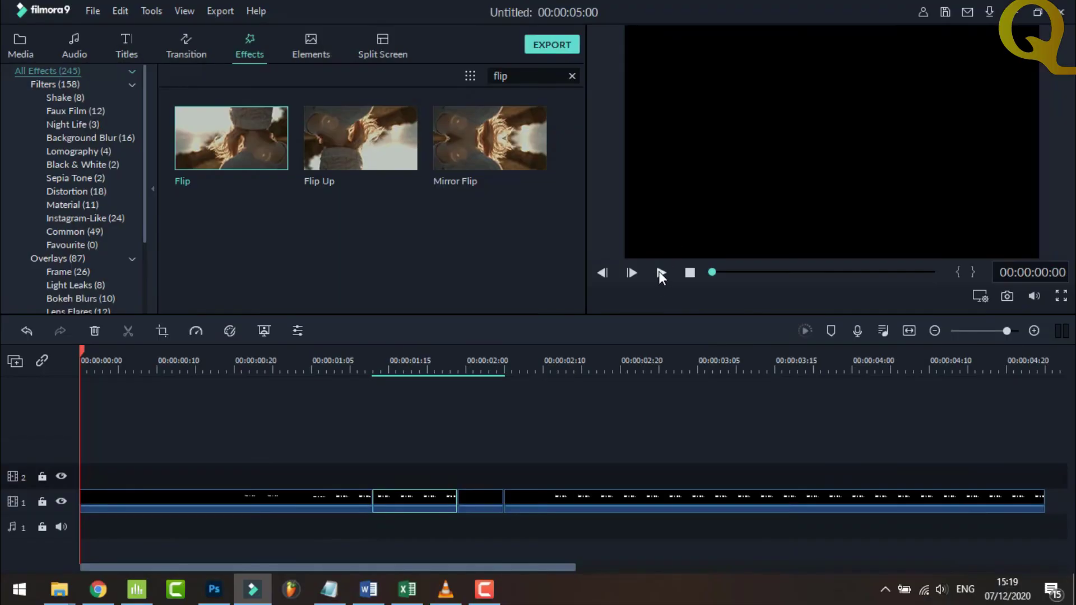
Step: Play the effected QnR TUTORIAL clip in the preview, then restart it from the beginning
left_click(660, 271)
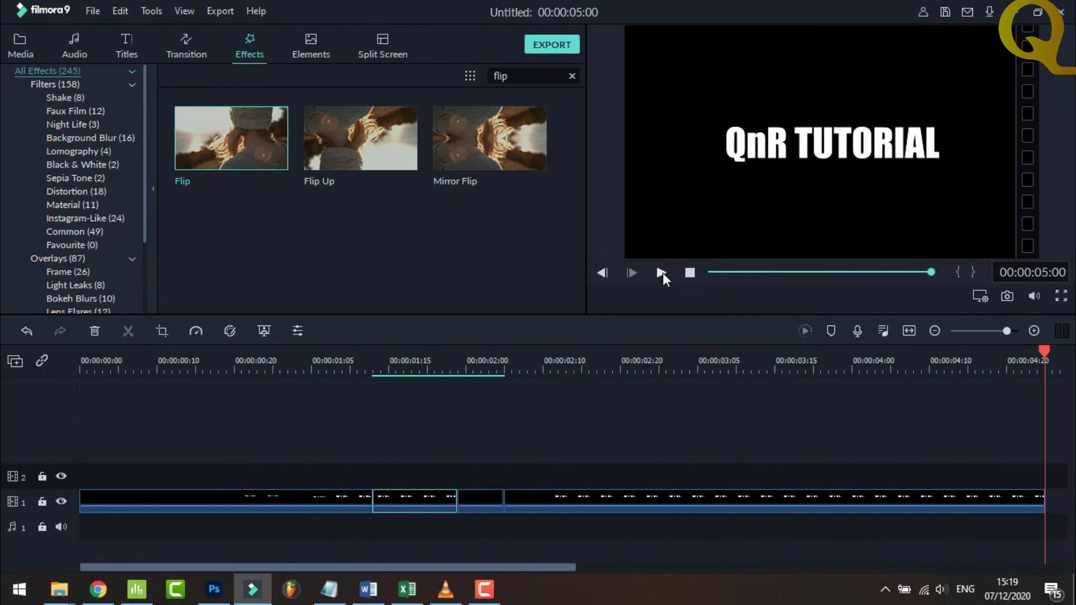
left_click(690, 273)
left_click(661, 272)
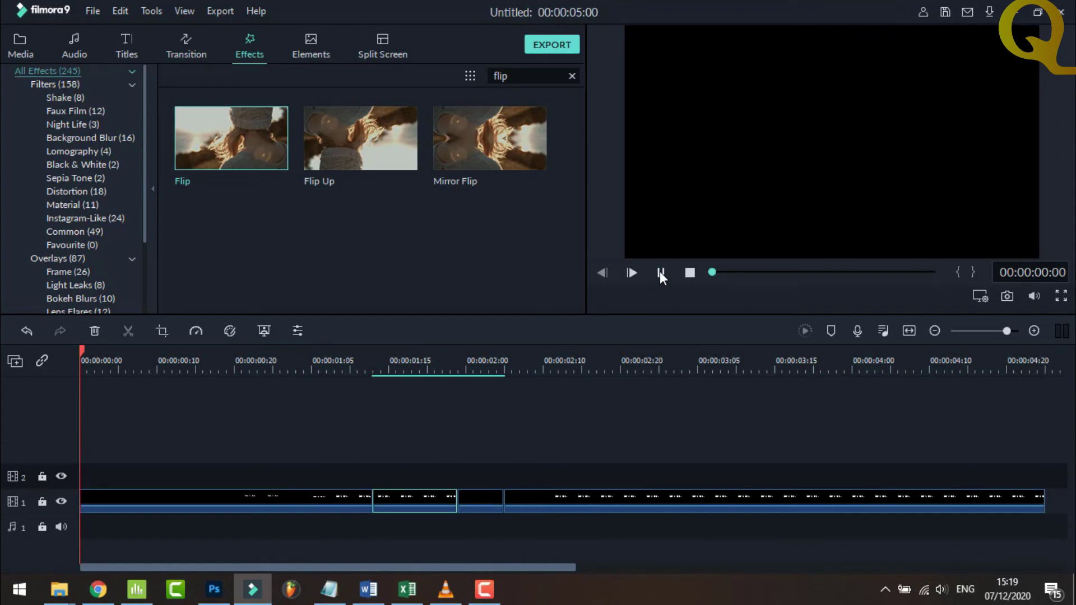